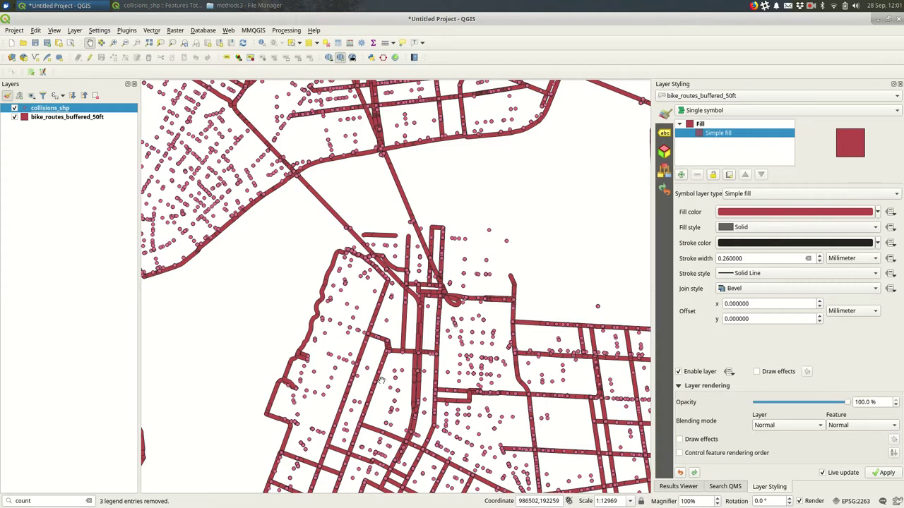
# Zoom in and out over the map of collision points and red bike-route buffers
pyautogui.scroll(-1, 381, 379)
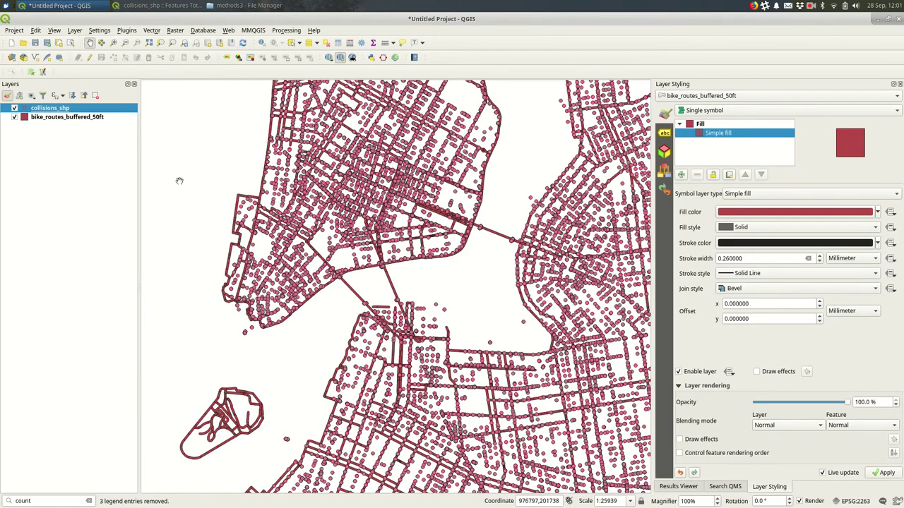
pyautogui.scroll(1, 210, 170)
pyautogui.scroll(1, 321, 159)
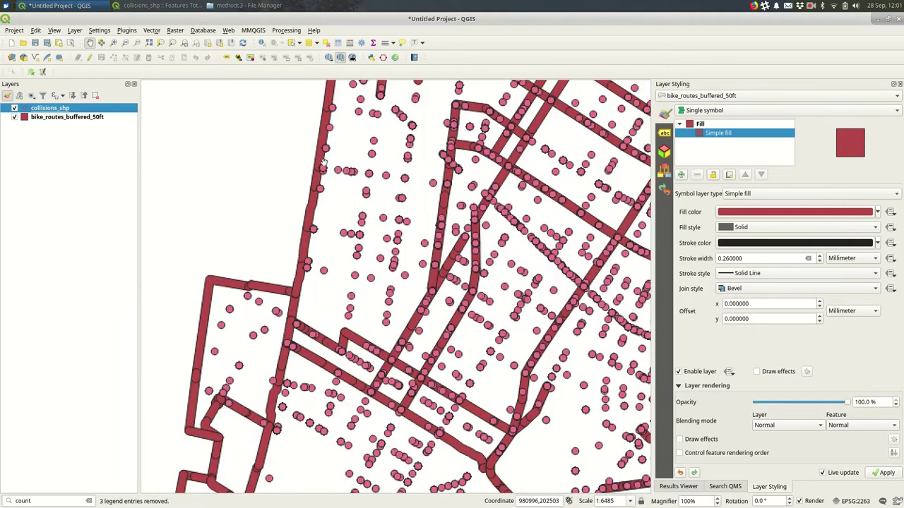
pyautogui.scroll(-2, 333, 170)
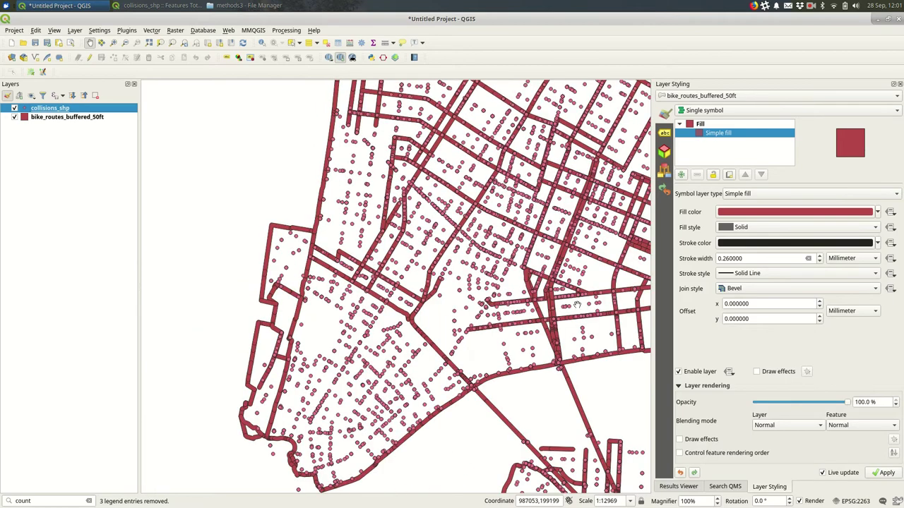
pyautogui.scroll(1, 398, 297)
pyautogui.scroll(-1, 396, 295)
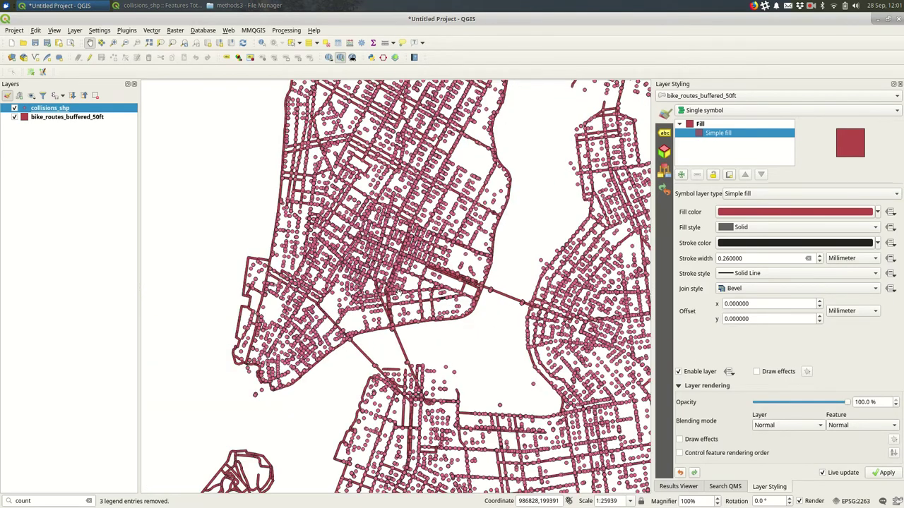
pyautogui.scroll(1, 445, 217)
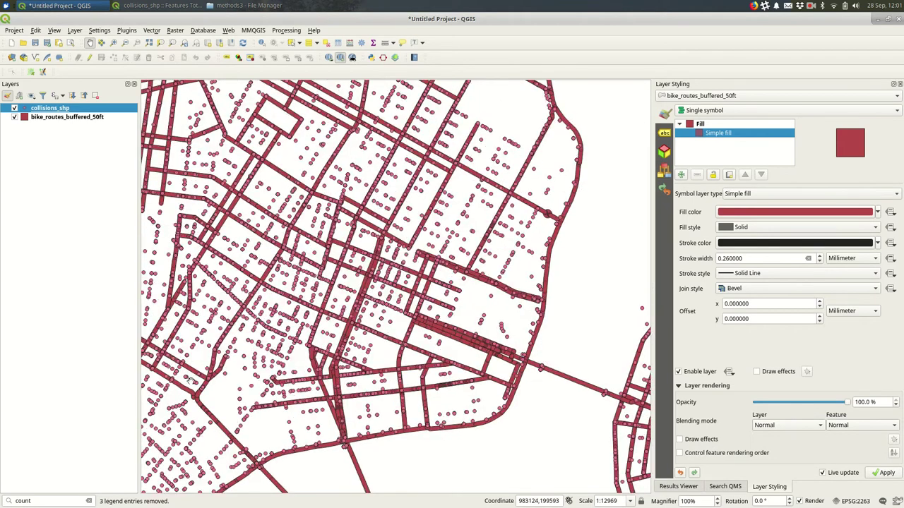
# Browse across the columns of the 225,593-feature collisions_shp attribute table, then close it
pyautogui.hotkey('alt', 'Tab')
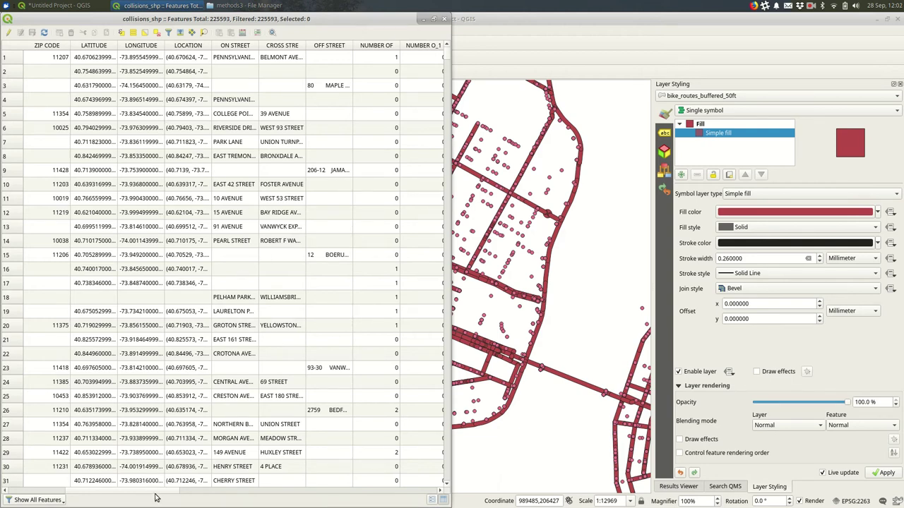
pyautogui.moveTo(153, 493); pyautogui.dragTo(204, 506)
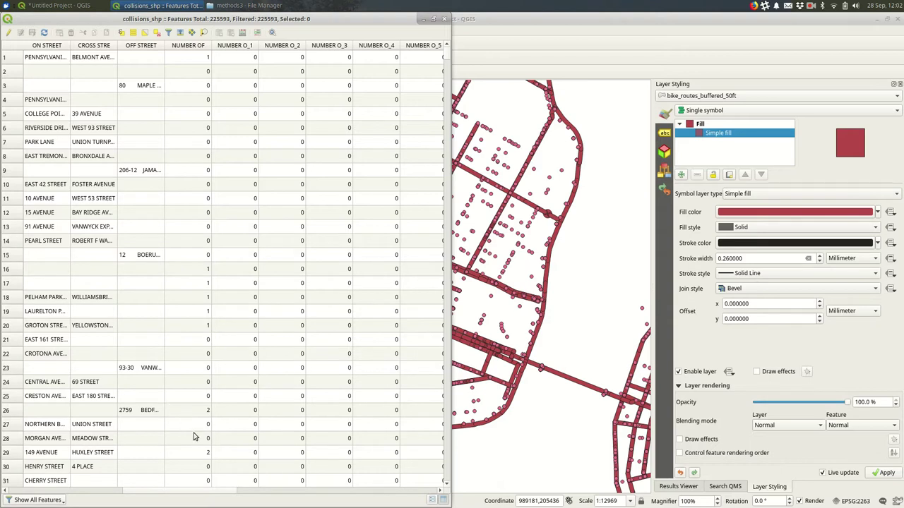
pyautogui.moveTo(215, 492); pyautogui.dragTo(403, 504)
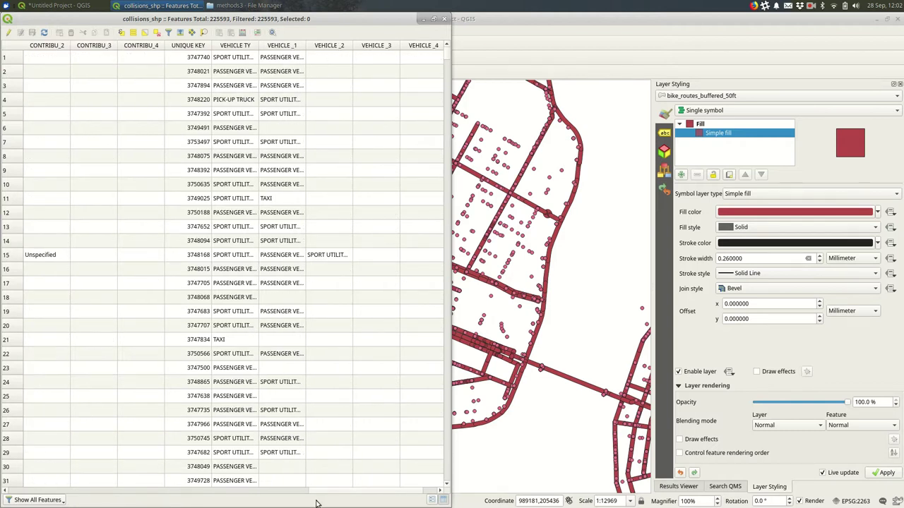
pyautogui.moveTo(339, 494); pyautogui.dragTo(177, 484)
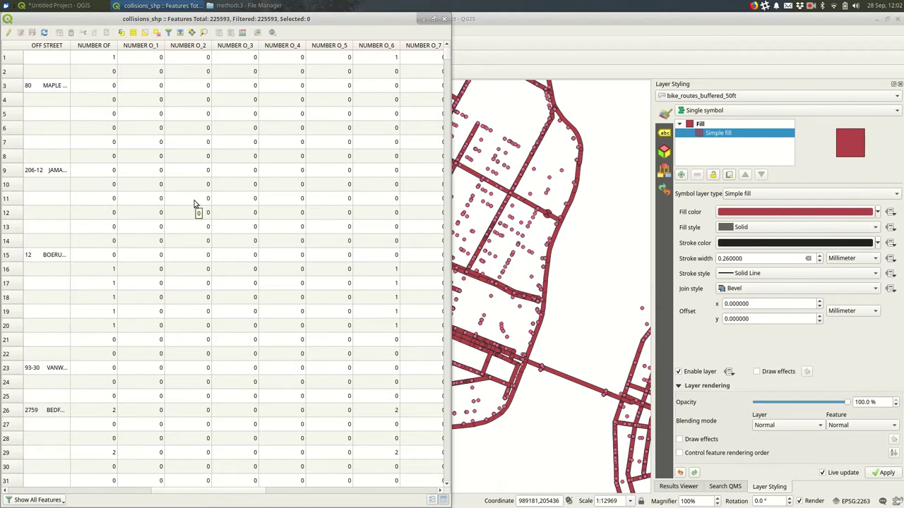
pyautogui.press('Escape')
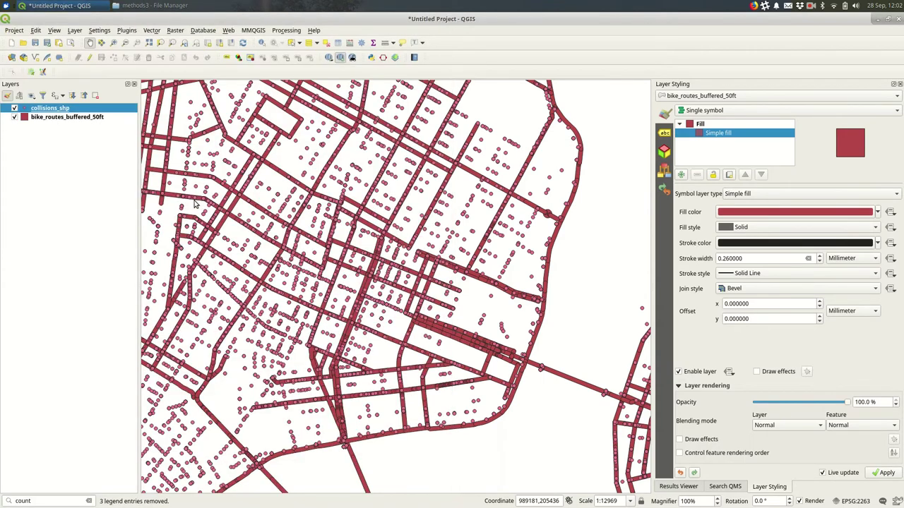
pyautogui.click(152, 31)
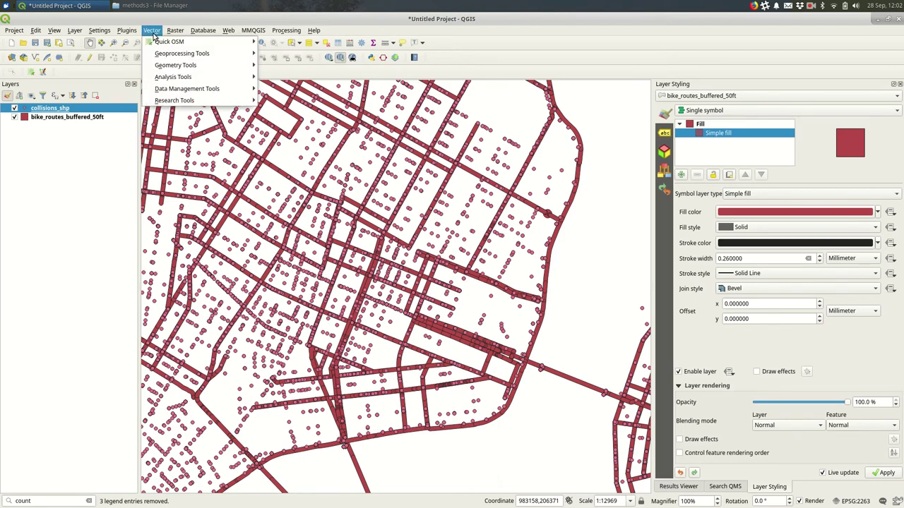
pyautogui.moveTo(209, 93)
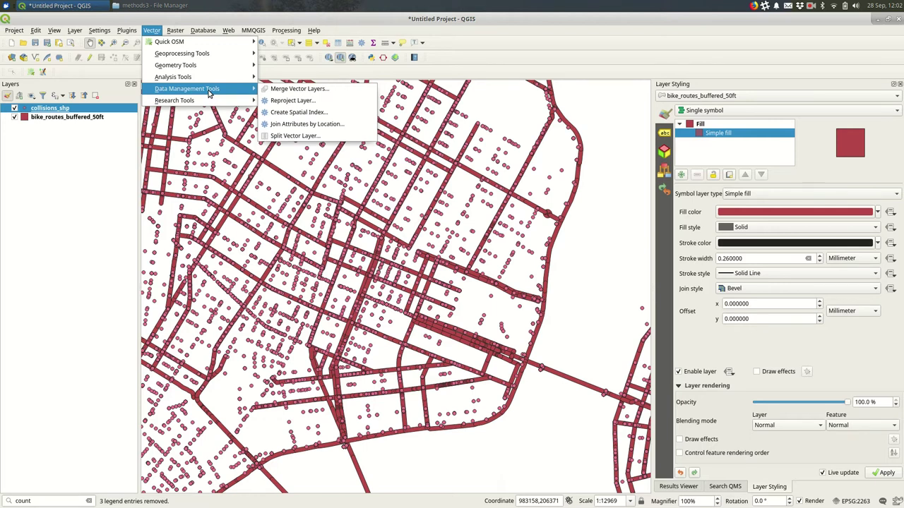
pyautogui.click(372, 125)
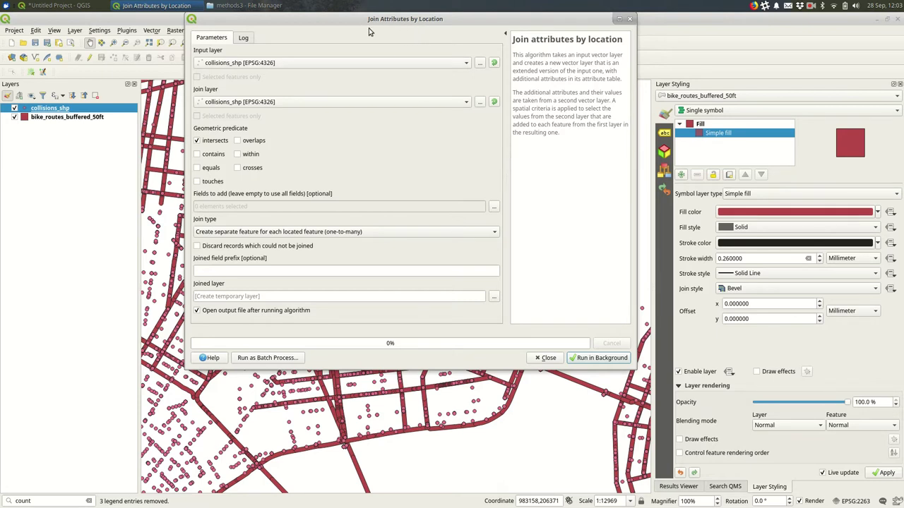
# Search the locator for 'join attributes by location' and launch its (summary) version
pyautogui.press('Escape')
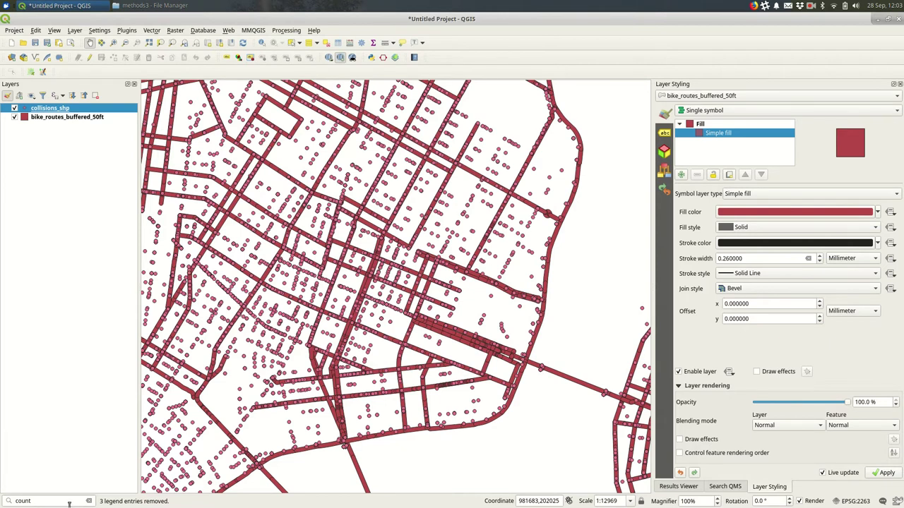
pyautogui.click(69, 501)
pyautogui.write('join att')
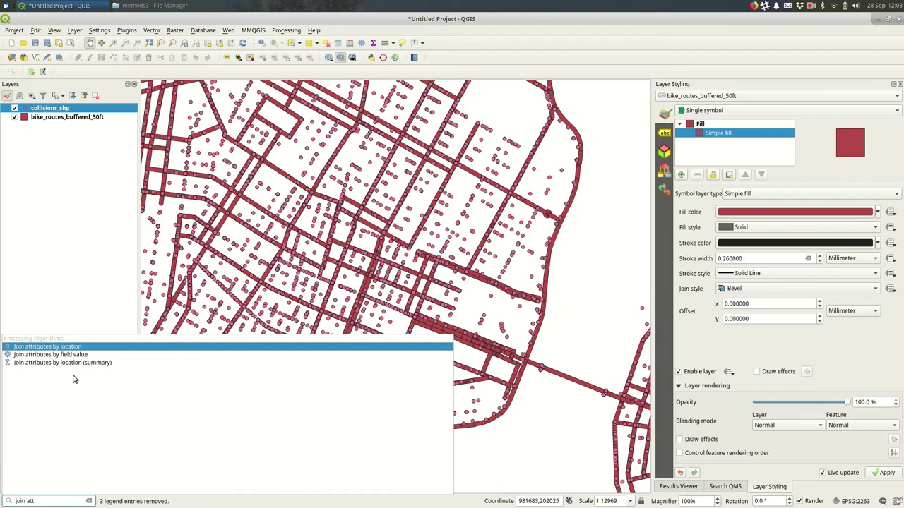
pyautogui.write('ributes by lo')
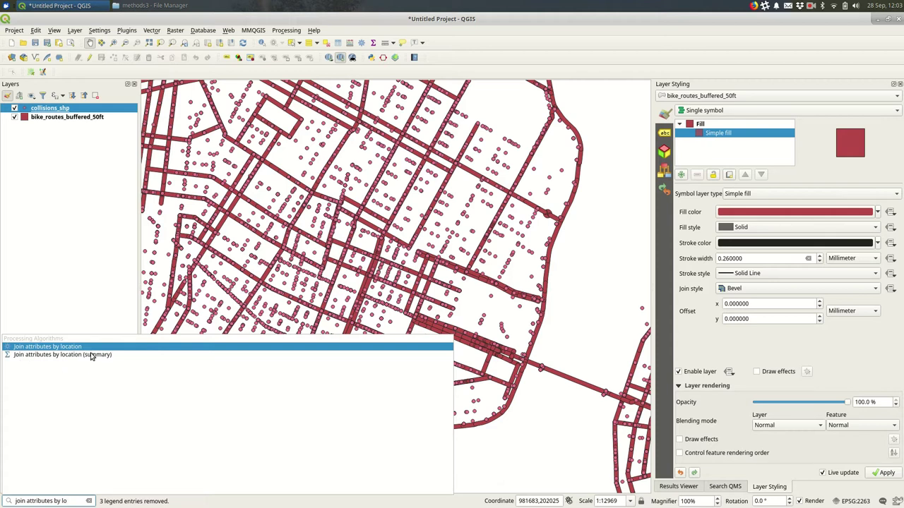
pyautogui.press('Down')
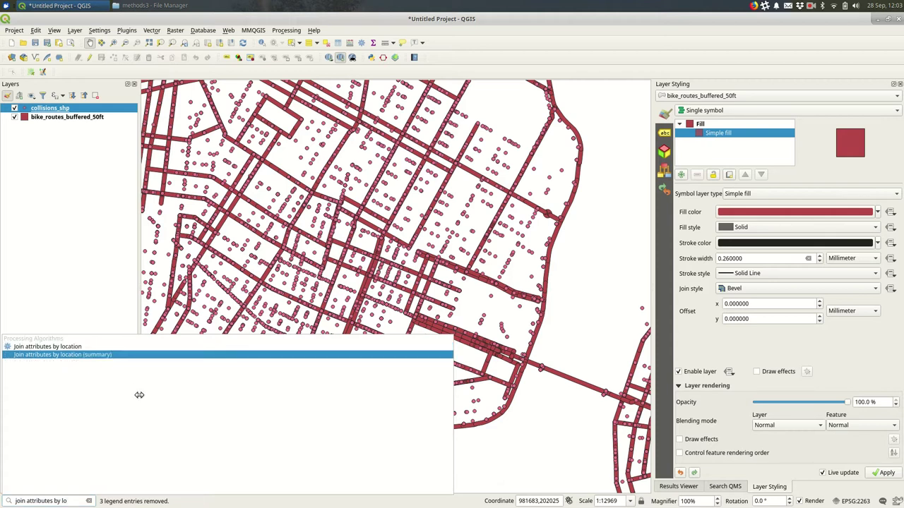
pyautogui.press('Return')
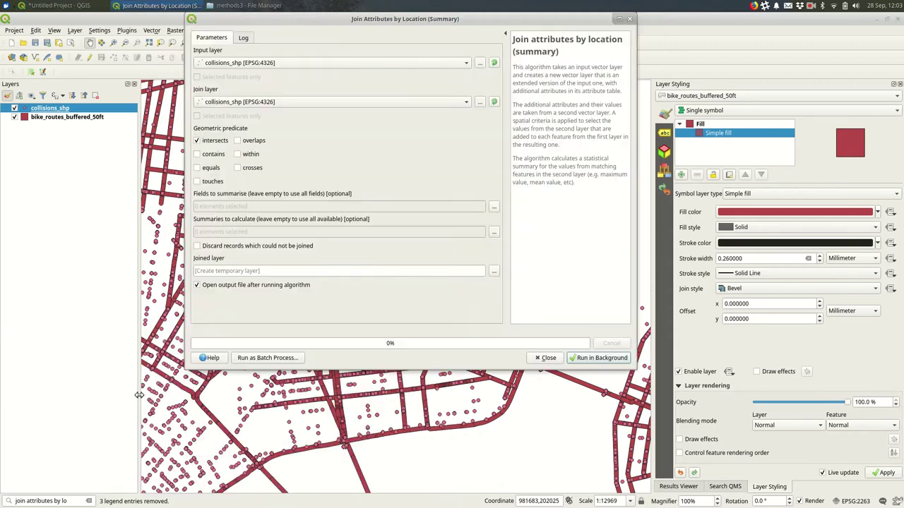
# Make bike_routes_buffered_50ft the input layer and bring up the collision fields to summarise
pyautogui.click(227, 63)
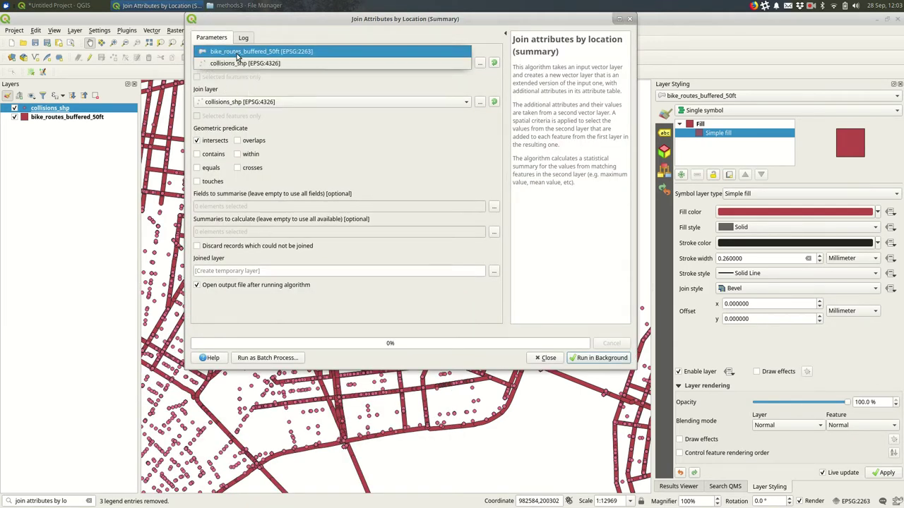
pyautogui.click(238, 53)
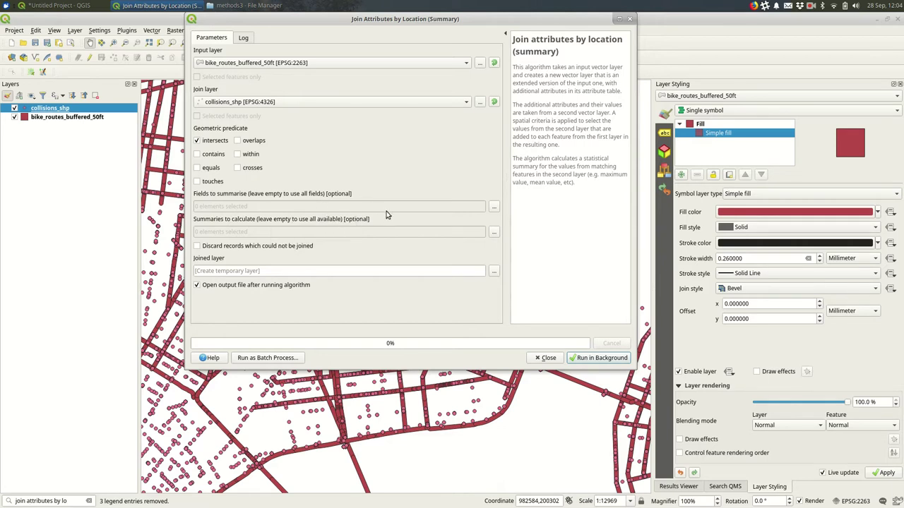
pyautogui.click(494, 207)
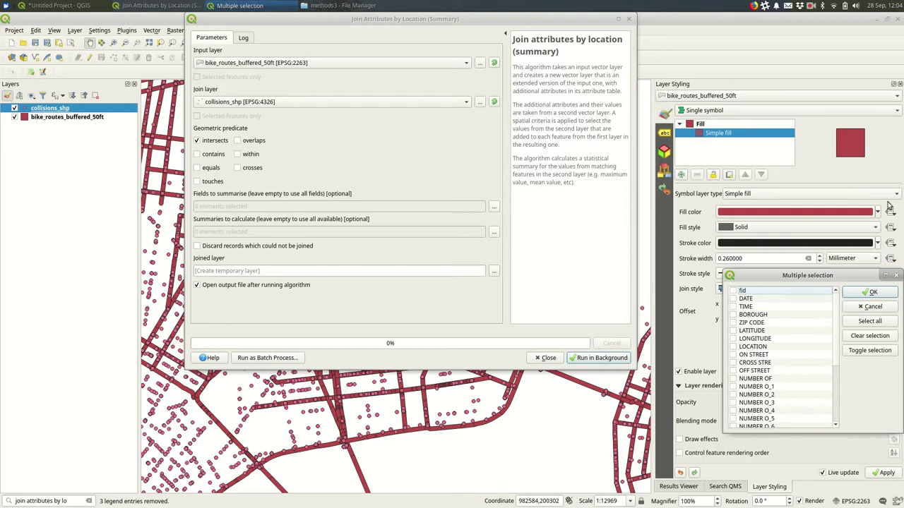
# Choose NUMBER OF as the collision field to summarise
pyautogui.moveTo(841, 276); pyautogui.dragTo(470, 233)
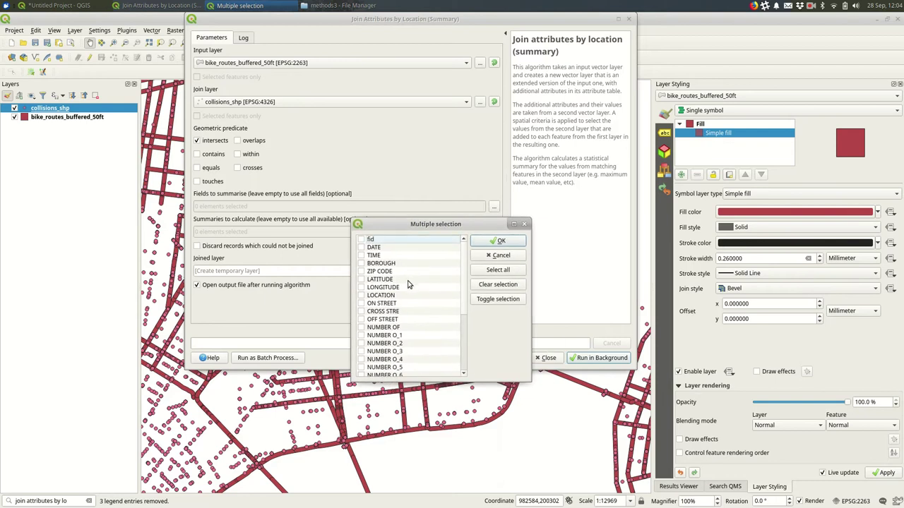
pyautogui.click(362, 328)
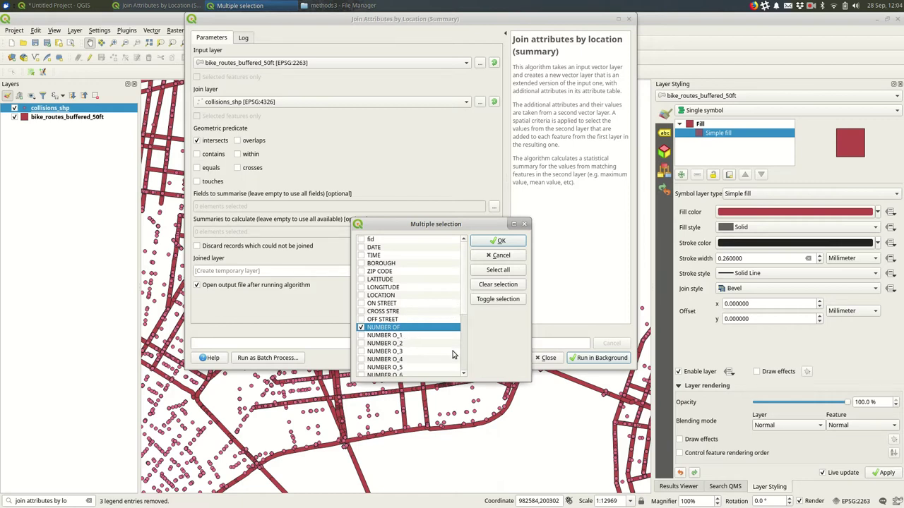
pyautogui.click(495, 242)
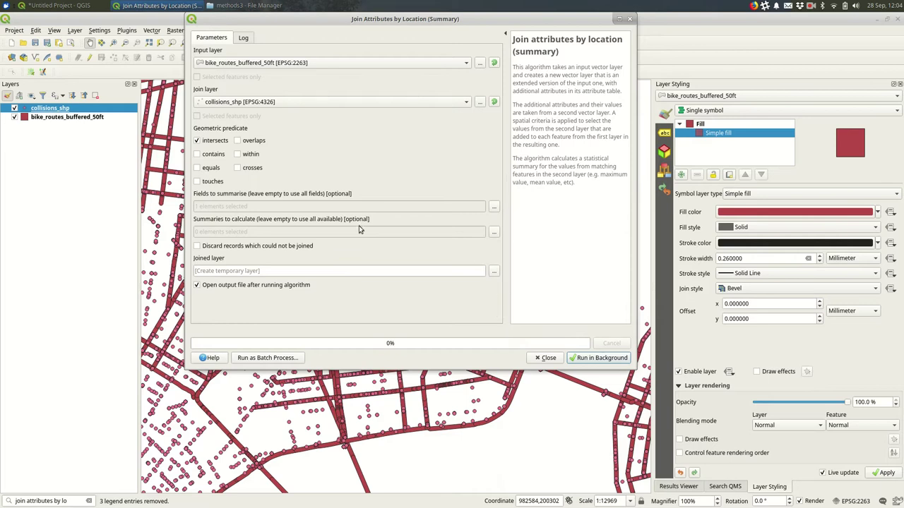
# Set the summaries to calculate to min, max and sum
pyautogui.click(494, 232)
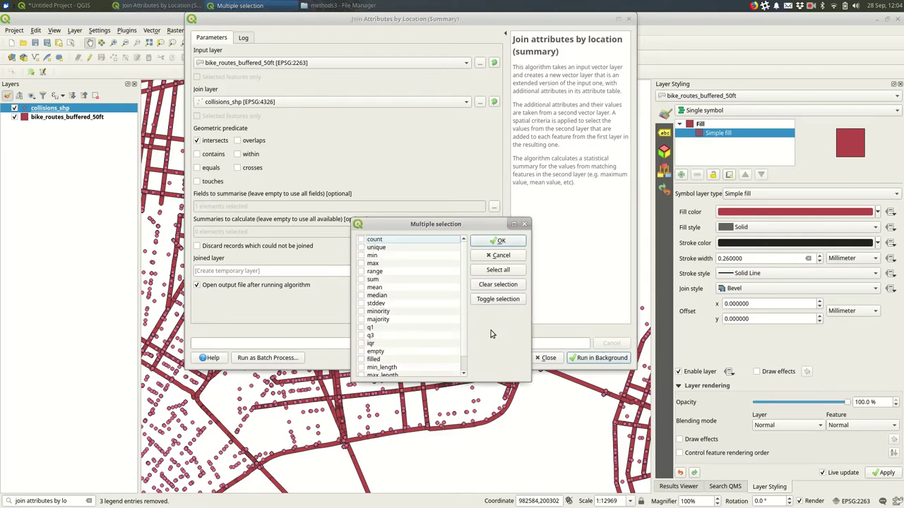
pyautogui.moveTo(392, 224); pyautogui.dragTo(373, 95)
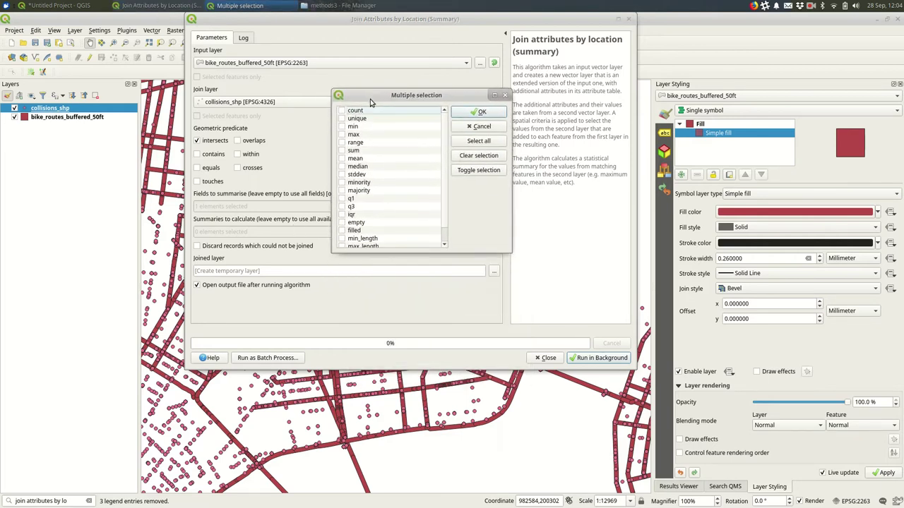
pyautogui.click(342, 127)
pyautogui.click(342, 134)
pyautogui.click(343, 150)
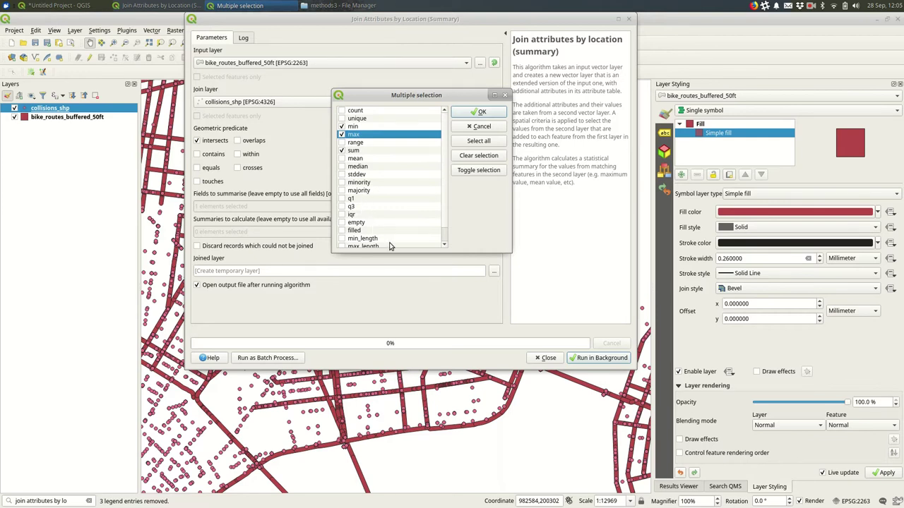
pyautogui.scroll(-1, 396, 227)
pyautogui.scroll(1, 397, 227)
pyautogui.click(471, 112)
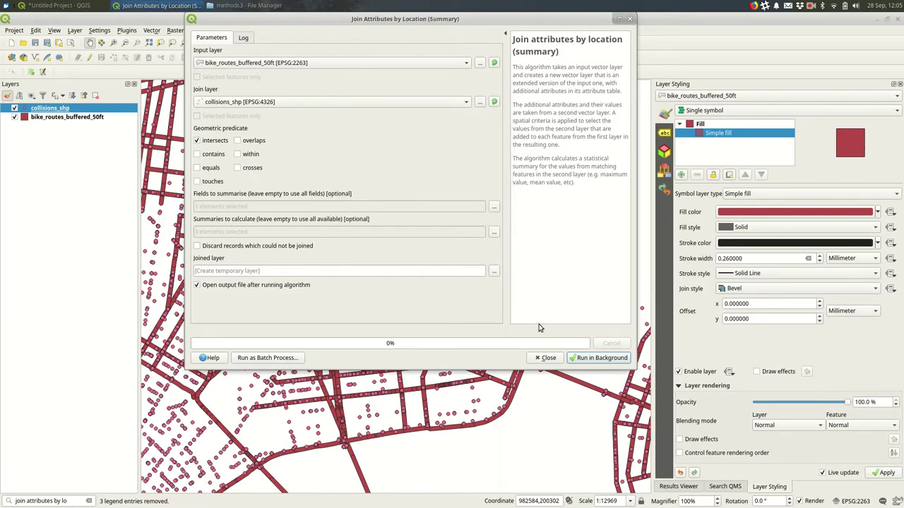
# Run the summary join onto the bike-route buffers, dismissing a chat notification meanwhile
pyautogui.click(599, 360)
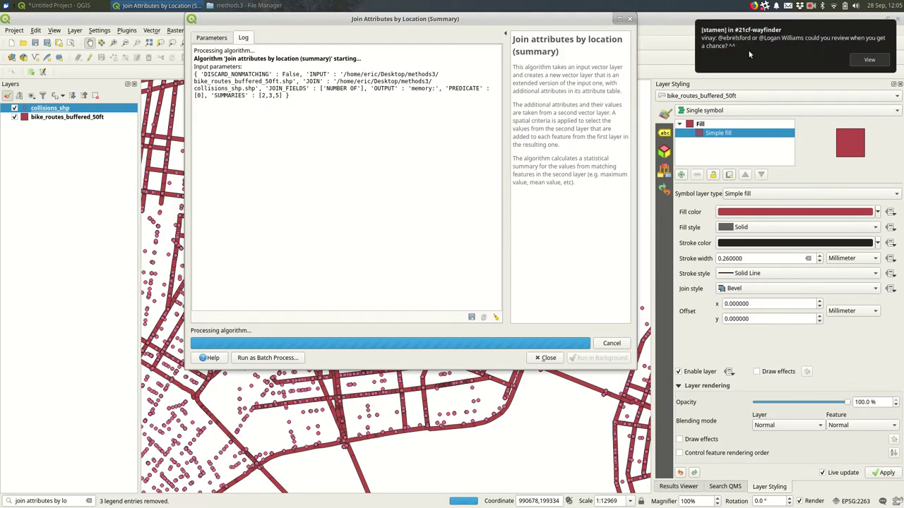
pyautogui.click(750, 54)
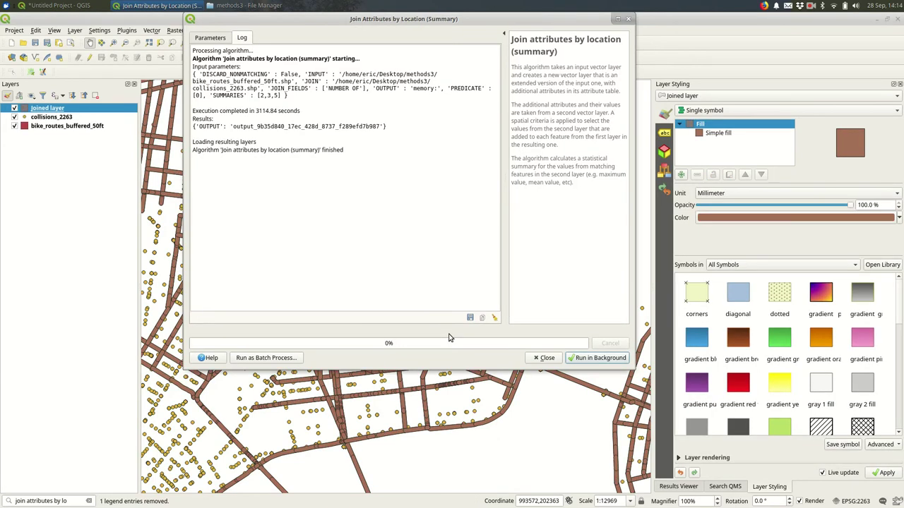
# Close the finished join dialog and open the Joined layer's attribute table
pyautogui.click(545, 358)
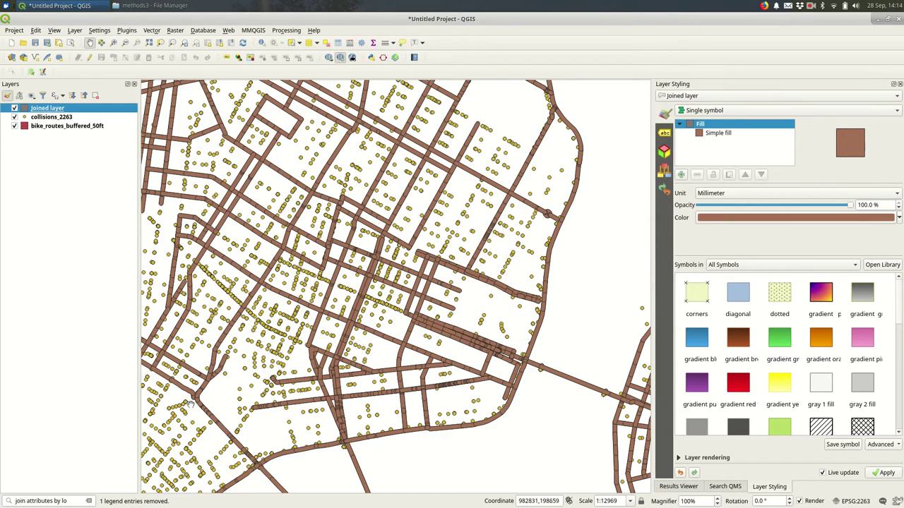
pyautogui.rightClick(51, 110)
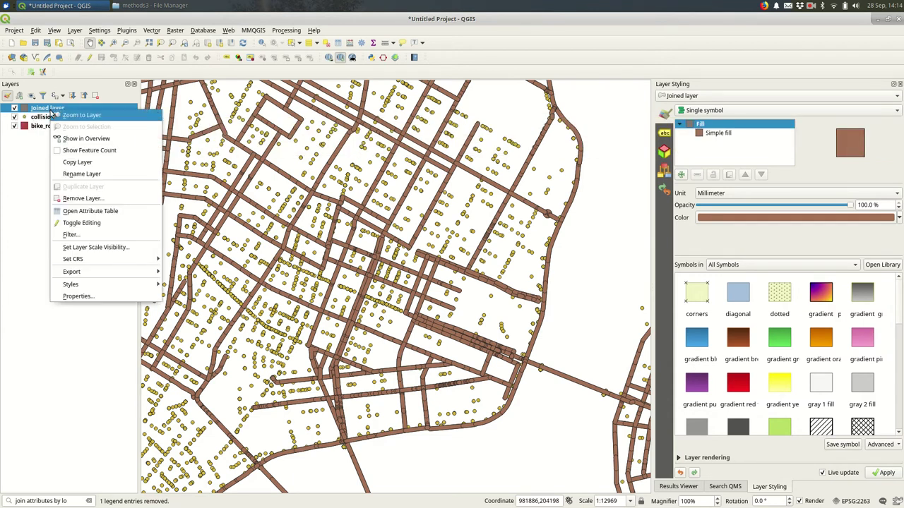
pyautogui.click(106, 214)
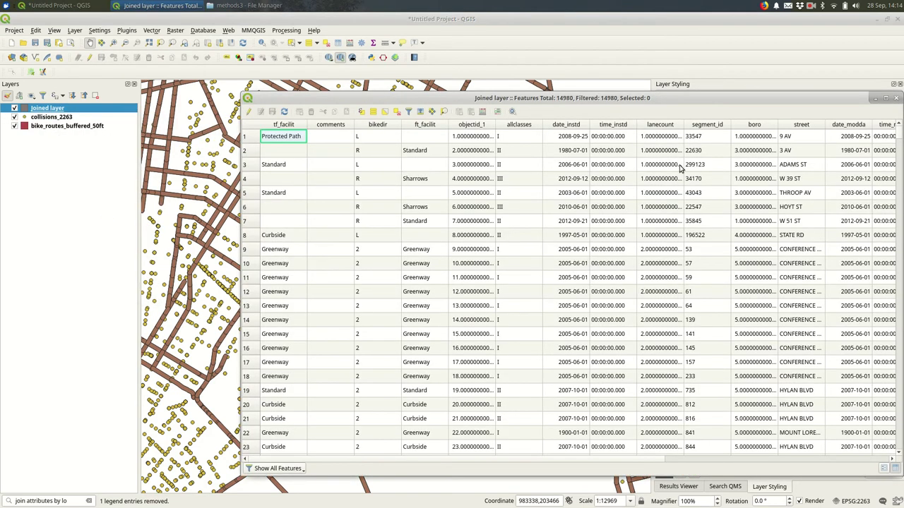
# Enlarge the table to review the NUMBER OF_min, max and sum columns, then close it
pyautogui.moveTo(445, 102); pyautogui.dragTo(347, 76)
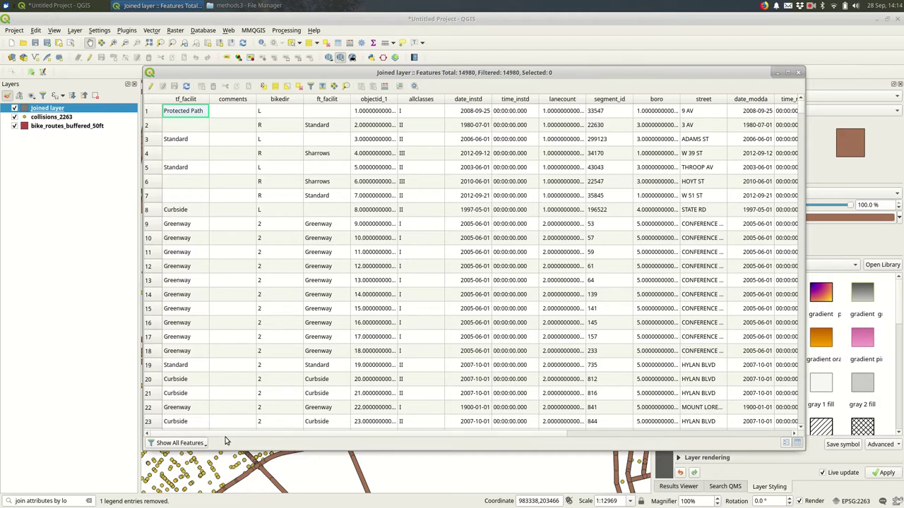
pyautogui.moveTo(228, 439); pyautogui.dragTo(593, 452)
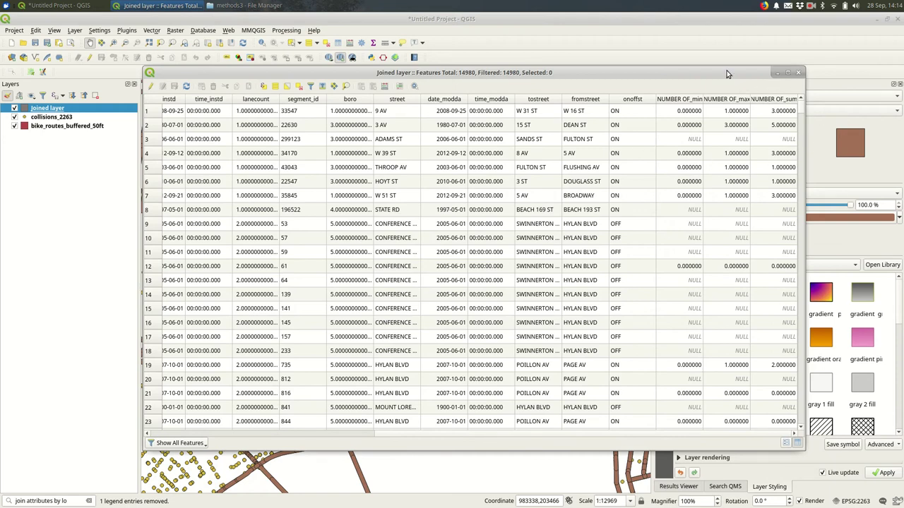
pyautogui.moveTo(727, 72); pyautogui.dragTo(660, 53)
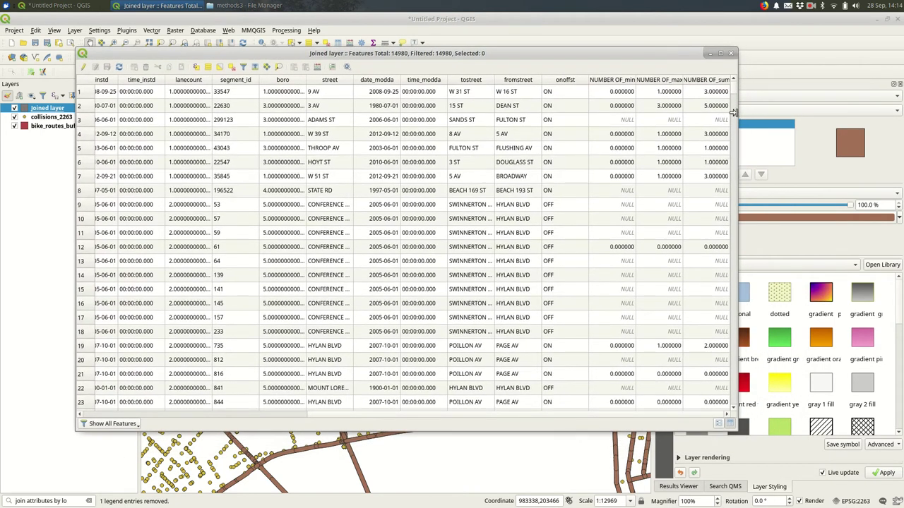
pyautogui.moveTo(733, 112); pyautogui.dragTo(854, 145)
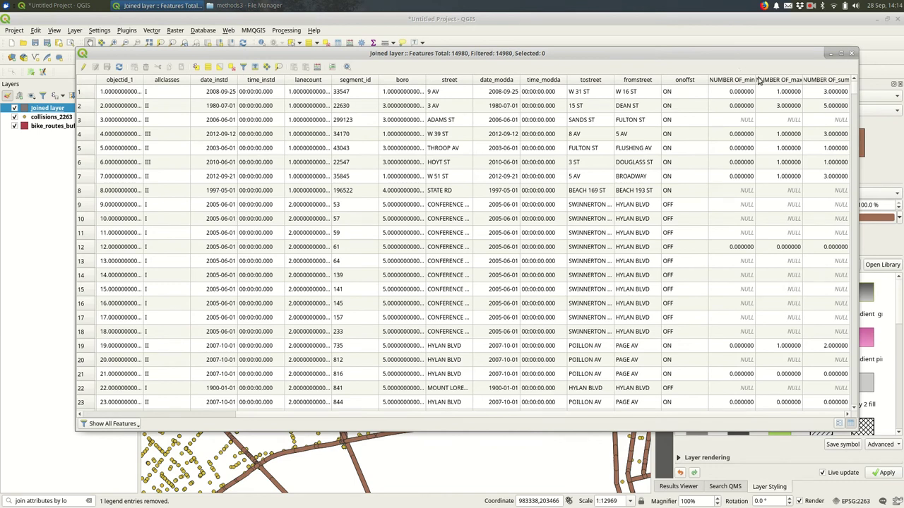
pyautogui.moveTo(755, 79); pyautogui.dragTo(780, 77)
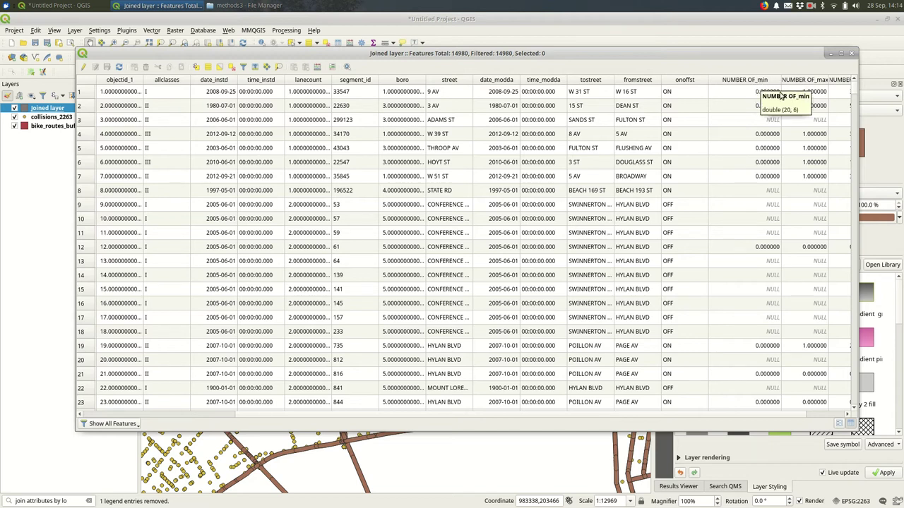
pyautogui.click(816, 417)
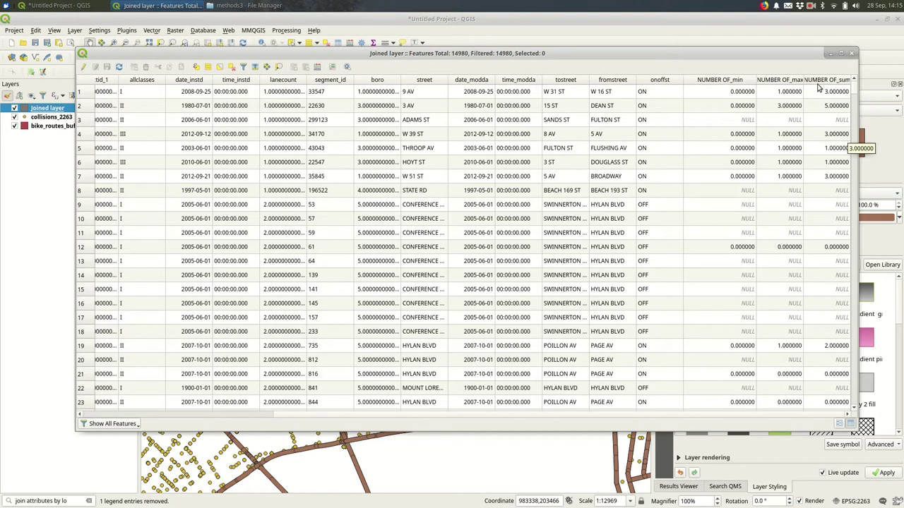
pyautogui.click(851, 53)
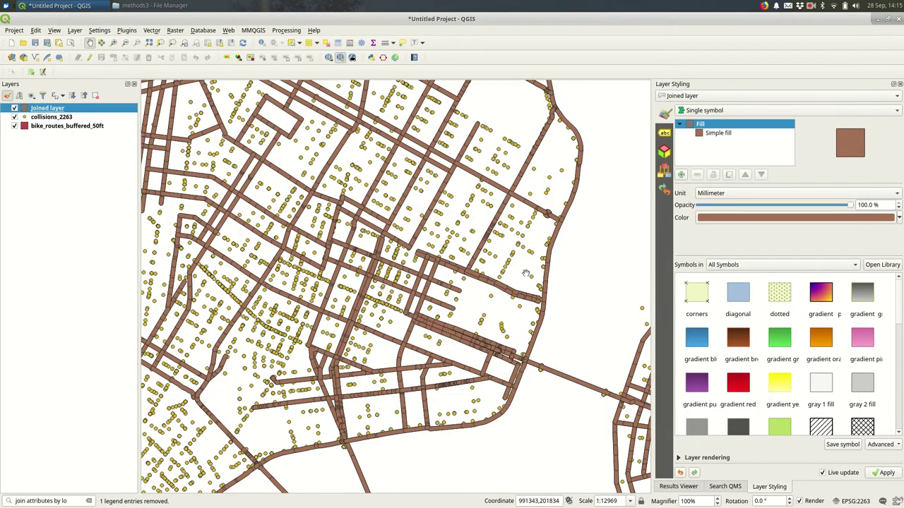
# Style Joined as Graduated on NUMBER OF_sum, classified into five classes from 0 to 73
pyautogui.click(702, 113)
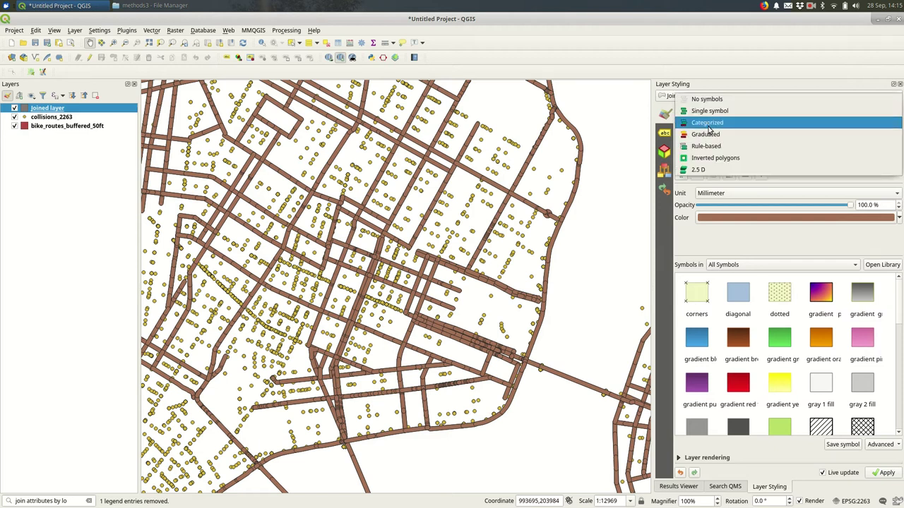
pyautogui.click(709, 135)
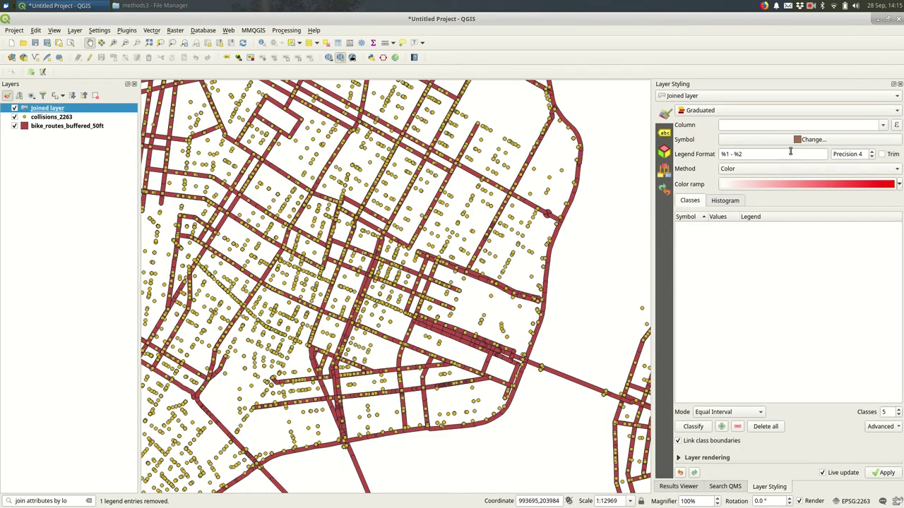
pyautogui.click(888, 127)
pyautogui.click(868, 216)
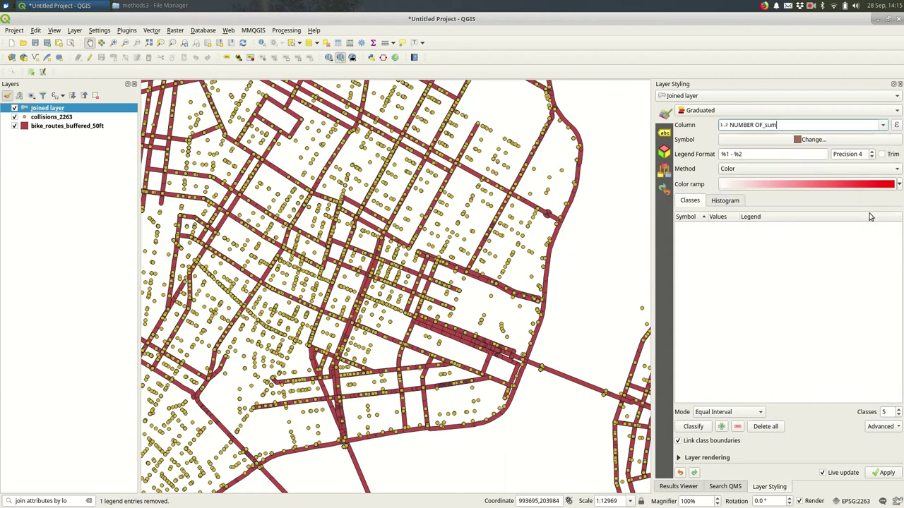
pyautogui.click(694, 425)
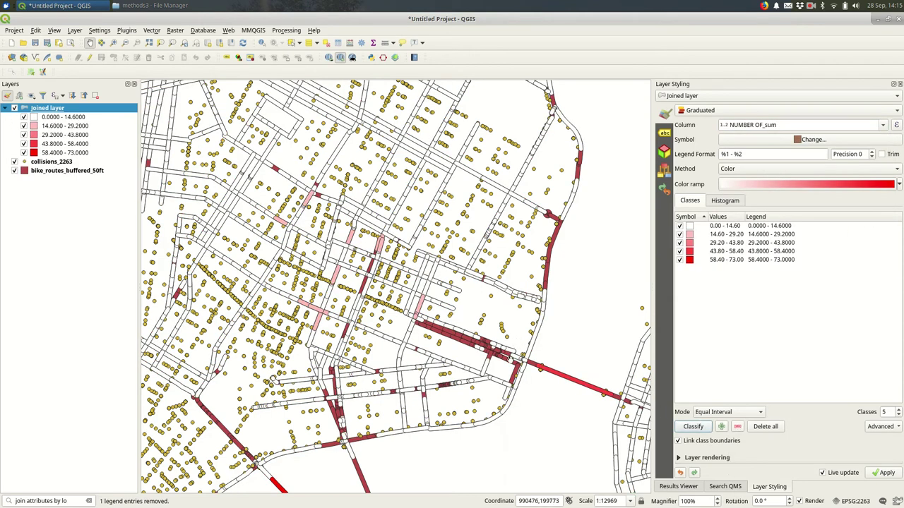
# Hide the collisions_2263 and bike_routes_buffered_50ft layers
pyautogui.scroll(1, 500, 365)
pyautogui.scroll(-2, 423, 268)
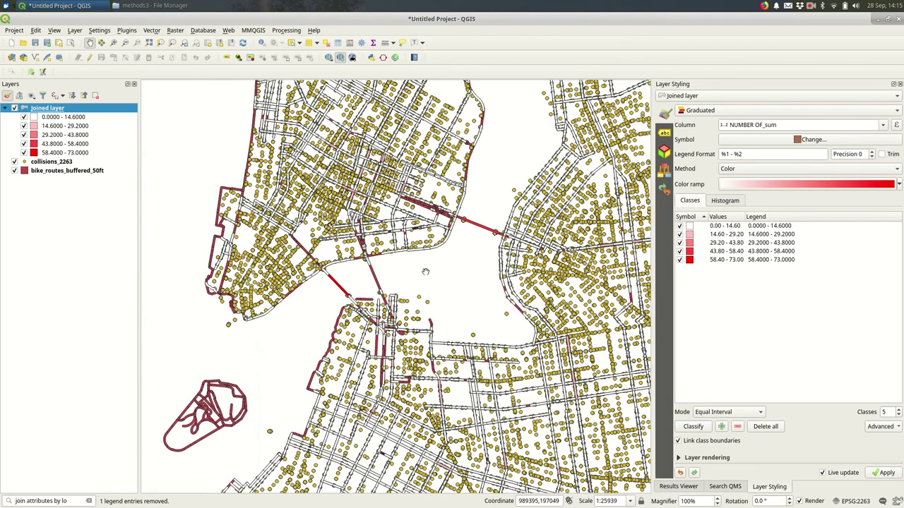
pyautogui.click(15, 161)
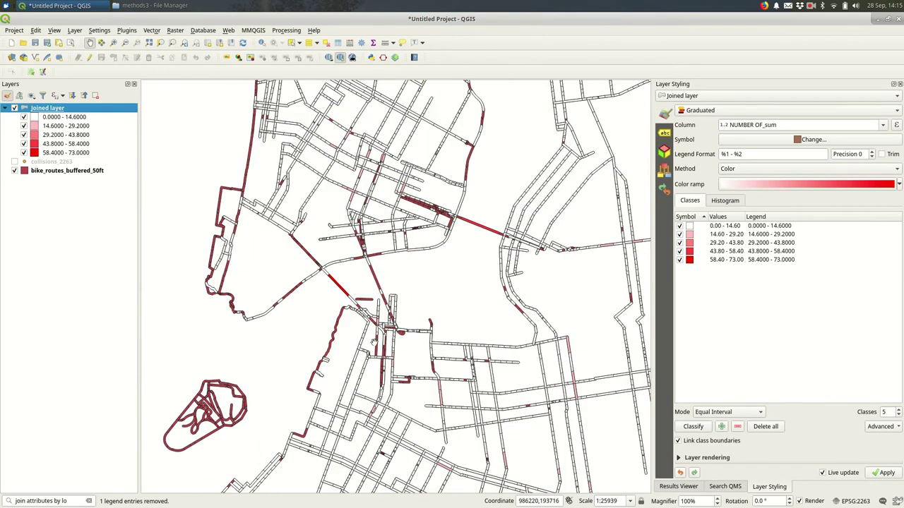
pyautogui.click(14, 170)
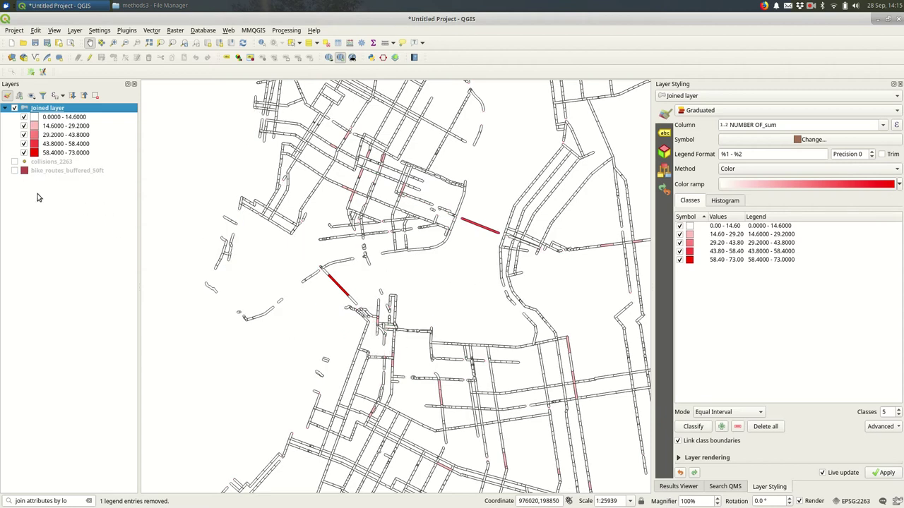
# Toggle the original buffers on and off to compare with Joined, leaving them hidden
pyautogui.click(14, 171)
pyautogui.click(14, 171)
pyautogui.click(15, 171)
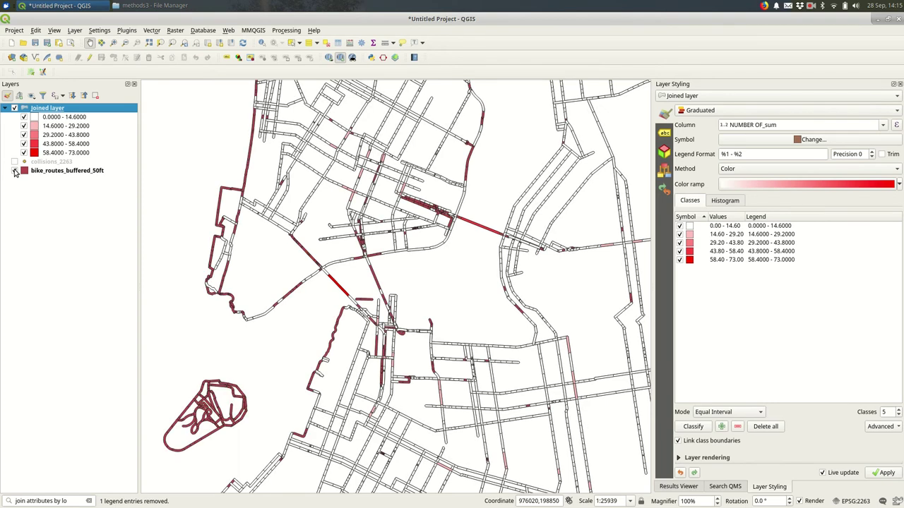
pyautogui.click(15, 171)
pyautogui.click(15, 171)
pyautogui.click(14, 171)
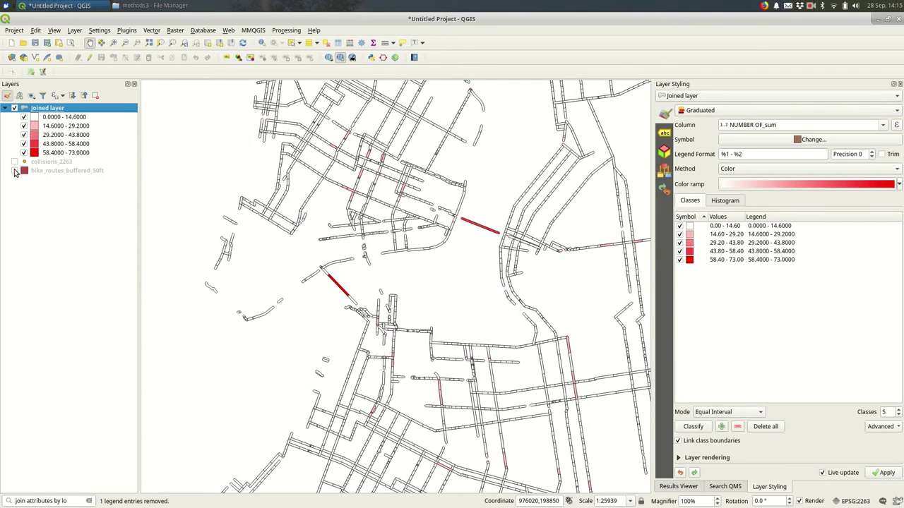
pyautogui.click(15, 171)
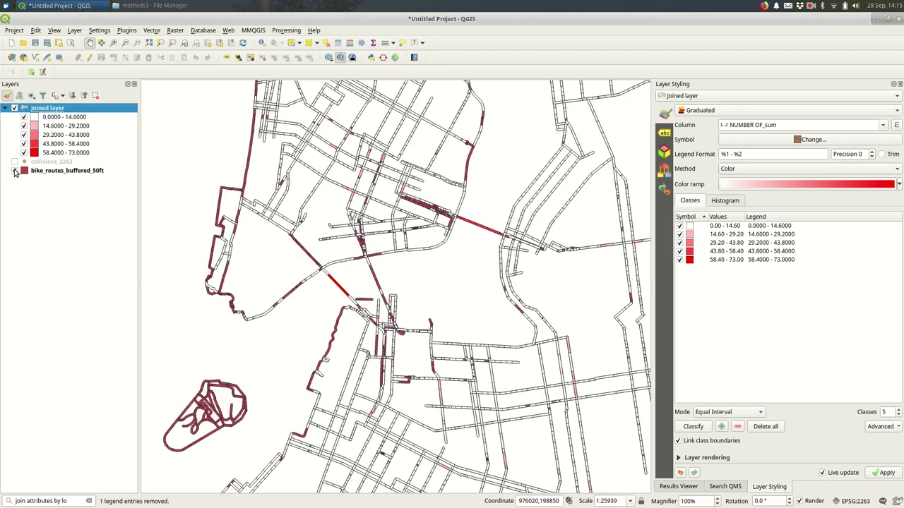
pyautogui.click(15, 171)
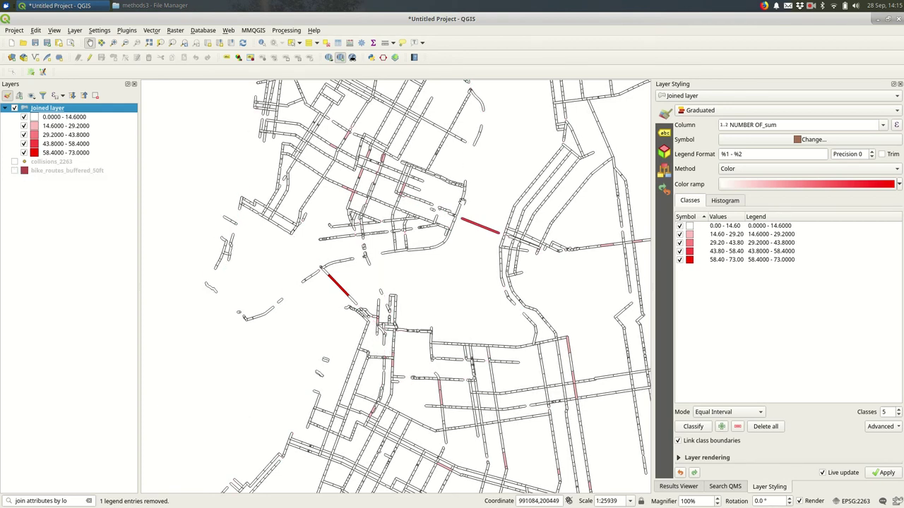
pyautogui.moveTo(575, 196); pyautogui.dragTo(519, 304)
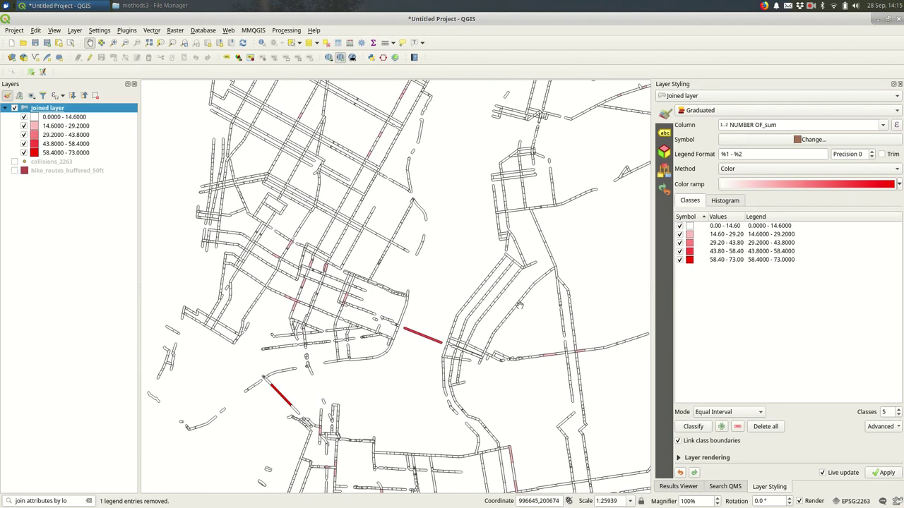
pyautogui.click(261, 43)
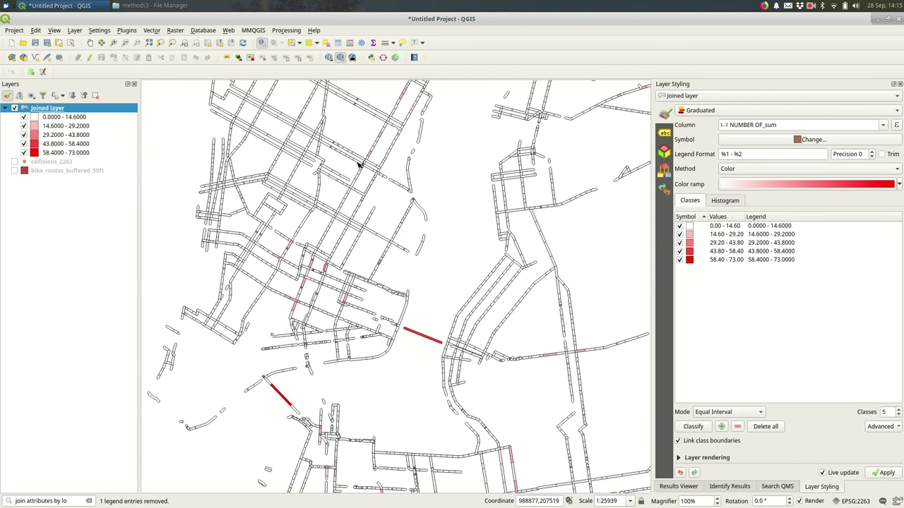
pyautogui.click(359, 164)
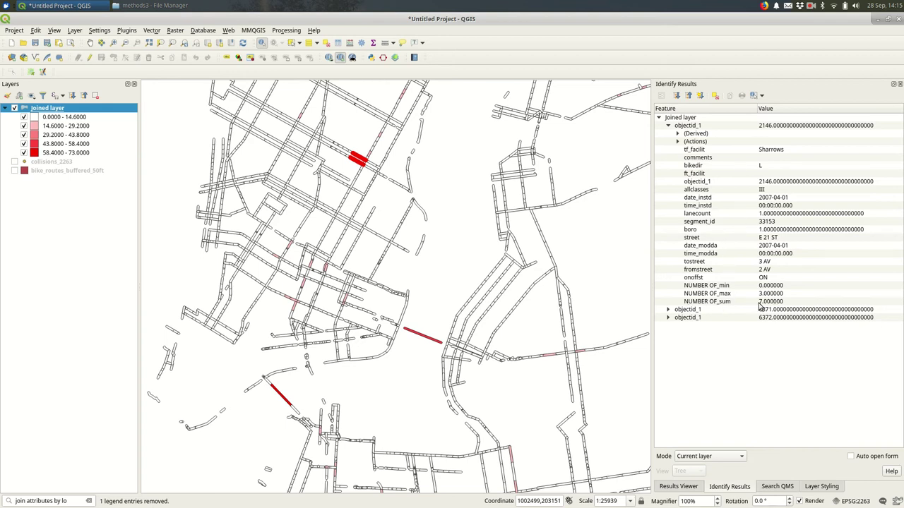
pyautogui.click(586, 165)
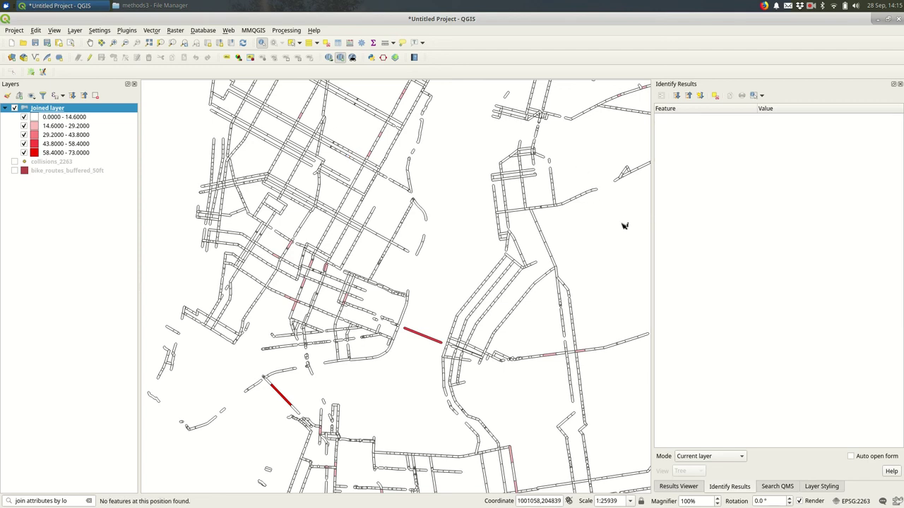
pyautogui.click(821, 488)
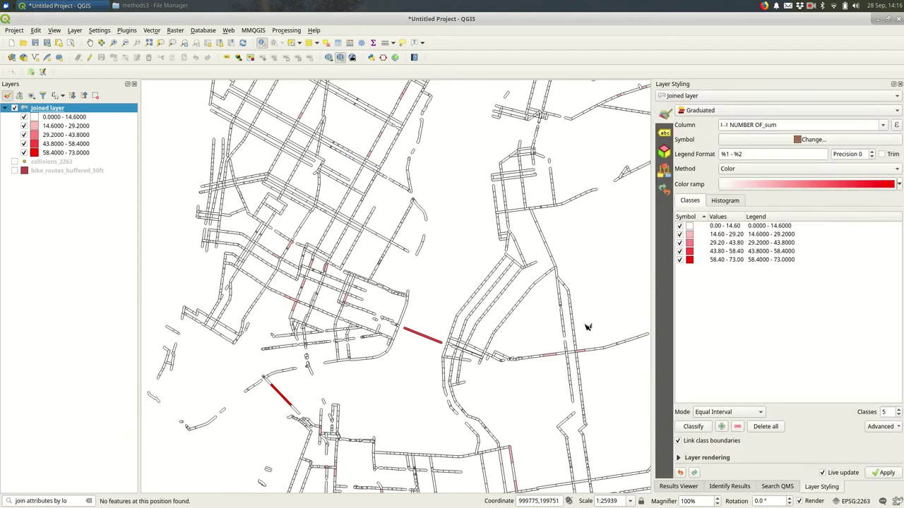
pyautogui.click(88, 43)
pyautogui.scroll(-2, 407, 296)
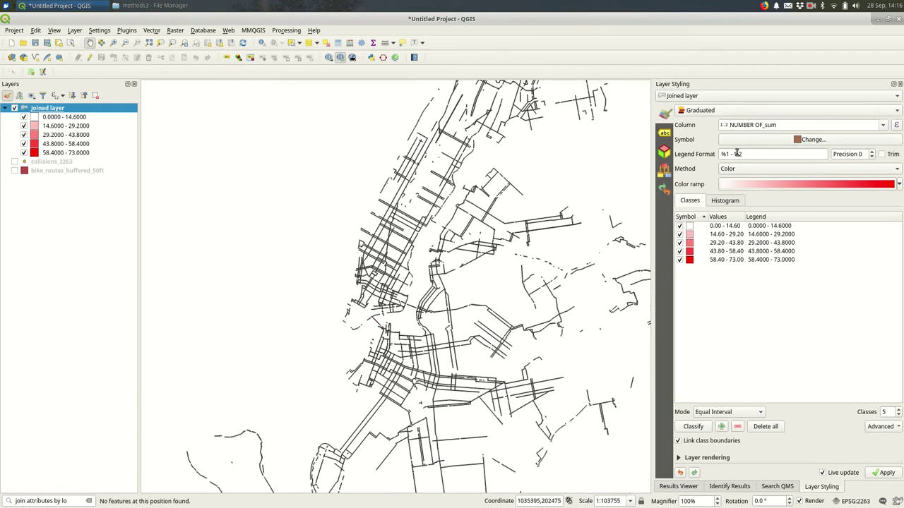
# Give the Joined layer's simple fill a solid 0.06 mm outline and inspect it on the map
pyautogui.click(755, 142)
pyautogui.click(747, 134)
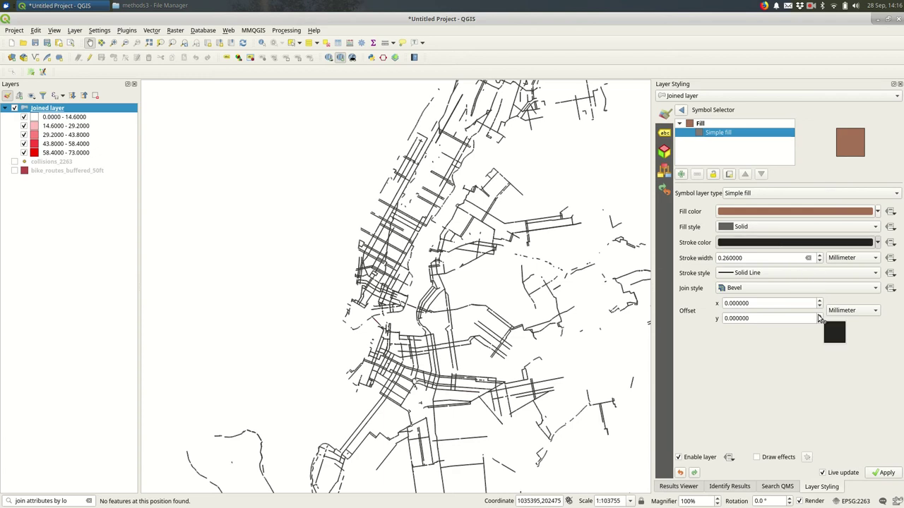
pyautogui.click(780, 277)
pyautogui.click(780, 284)
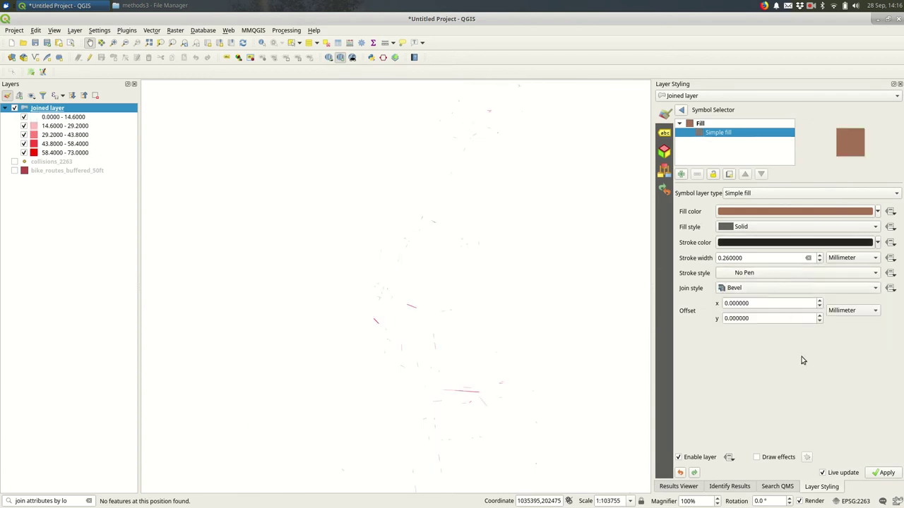
pyautogui.scroll(1, 408, 203)
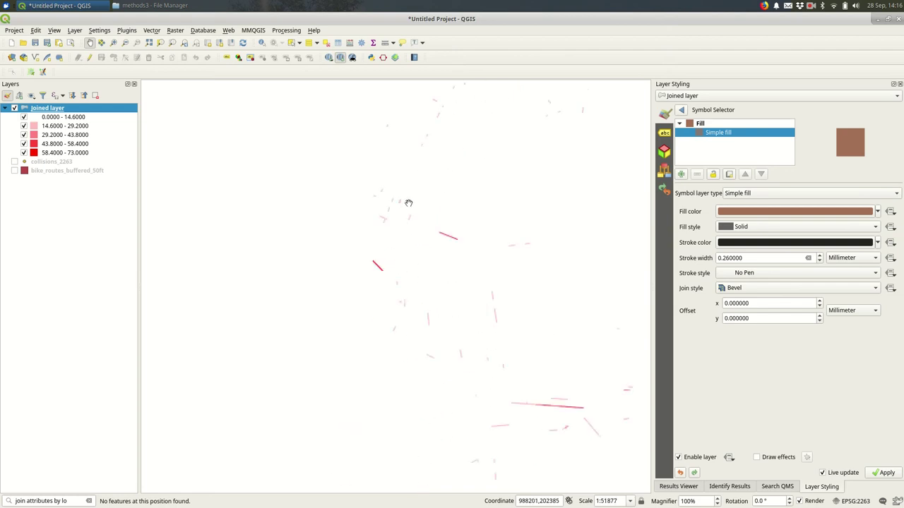
pyautogui.scroll(1, 409, 203)
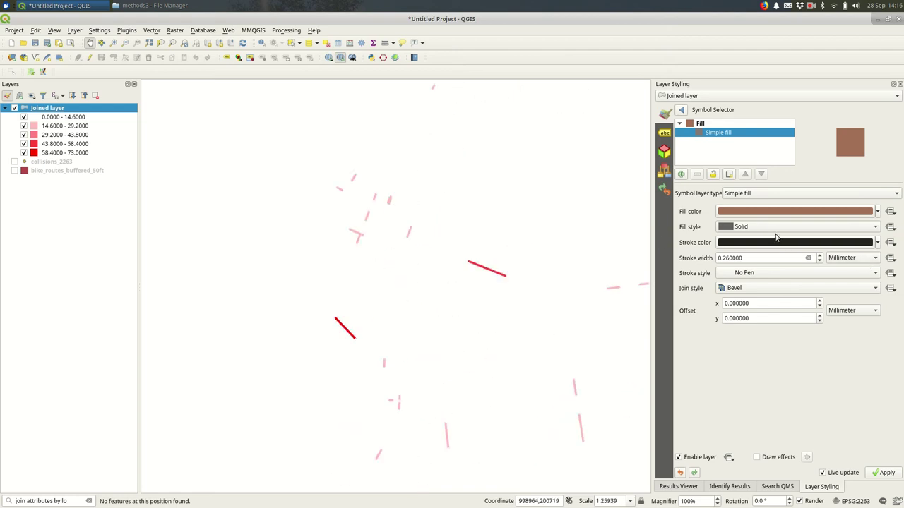
pyautogui.click(762, 274)
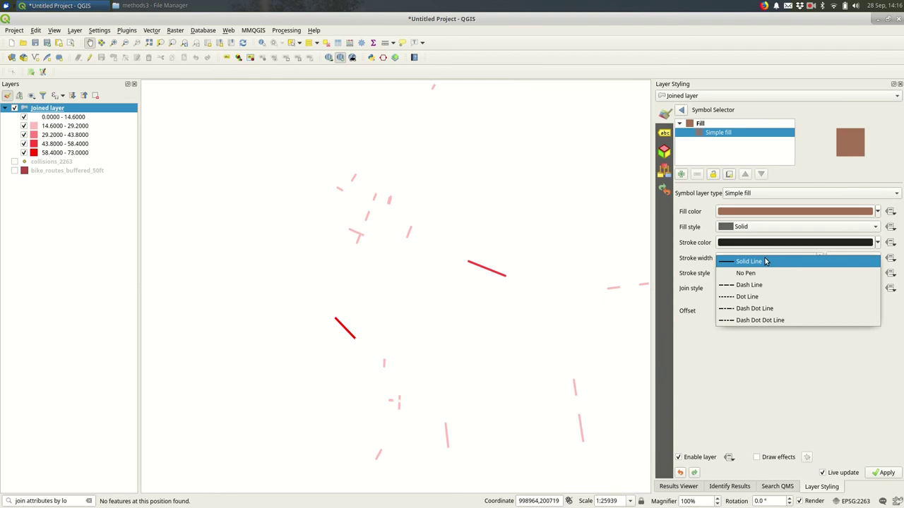
pyautogui.click(765, 262)
pyautogui.scroll(-1, 779, 259)
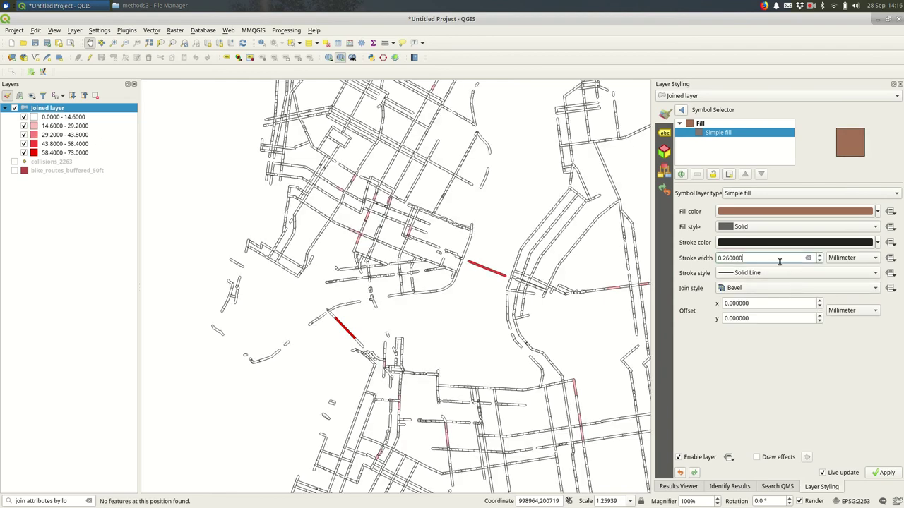
pyautogui.moveTo(448, 374); pyautogui.dragTo(396, 319)
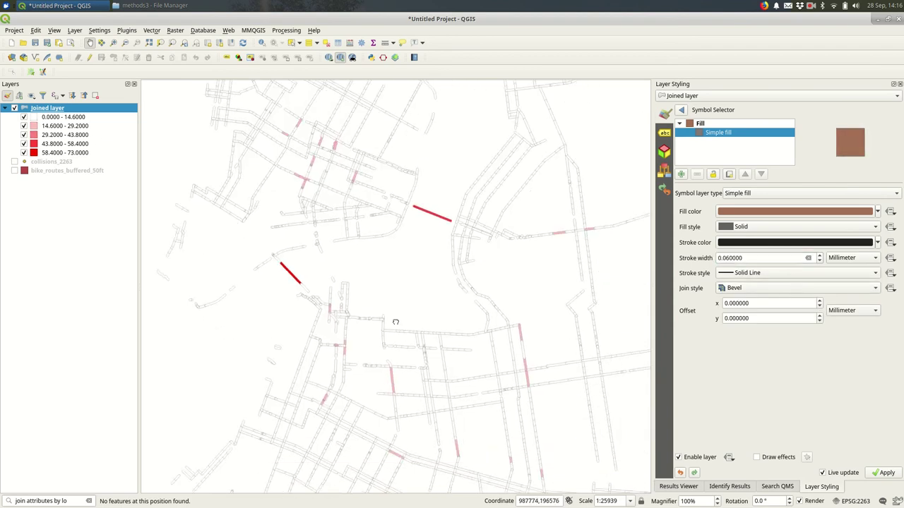
pyautogui.moveTo(494, 452); pyautogui.dragTo(401, 292)
pyautogui.moveTo(543, 389)
pyautogui.mouseDown()
pyautogui.moveTo(547, 368)
pyautogui.moveTo(457, 73)
pyautogui.mouseUp()
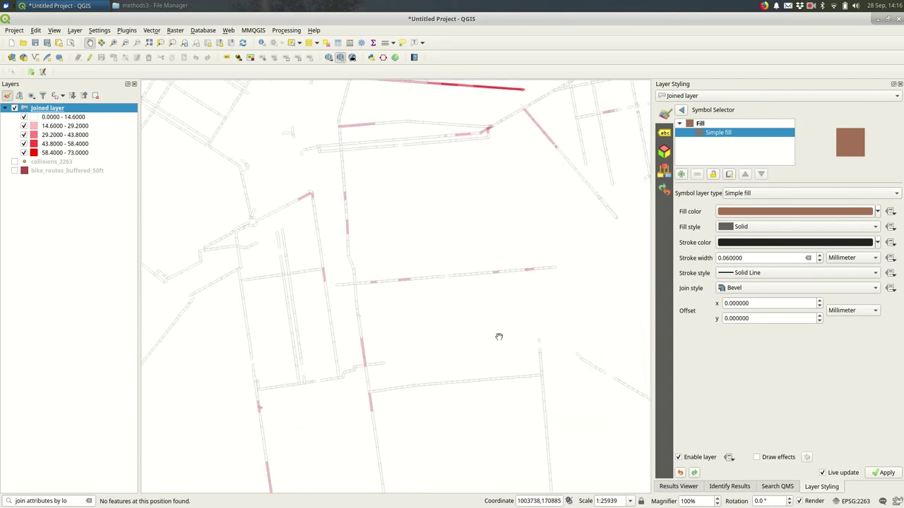
# Switch the graduated mode to Natural Breaks (Jenks), giving five classes from 0–1 to 29–73
pyautogui.click(685, 111)
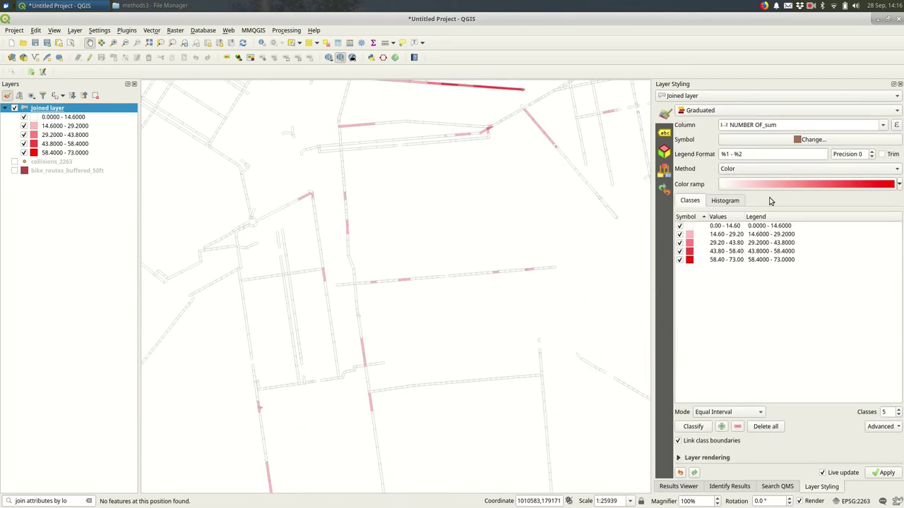
pyautogui.click(724, 415)
pyautogui.click(733, 435)
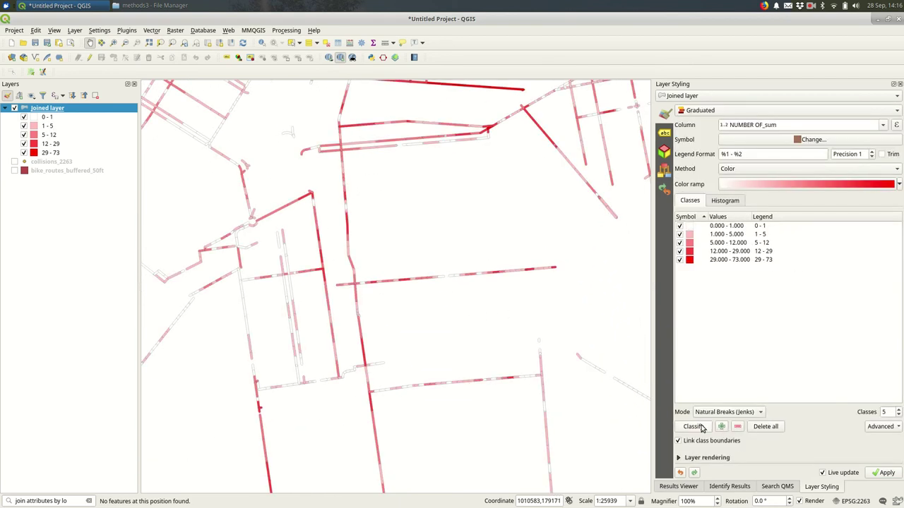
# Pan and zoom the map to inspect the recoloured routes, briefly selecting the 0 - 1 class
pyautogui.moveTo(378, 215); pyautogui.dragTo(560, 357)
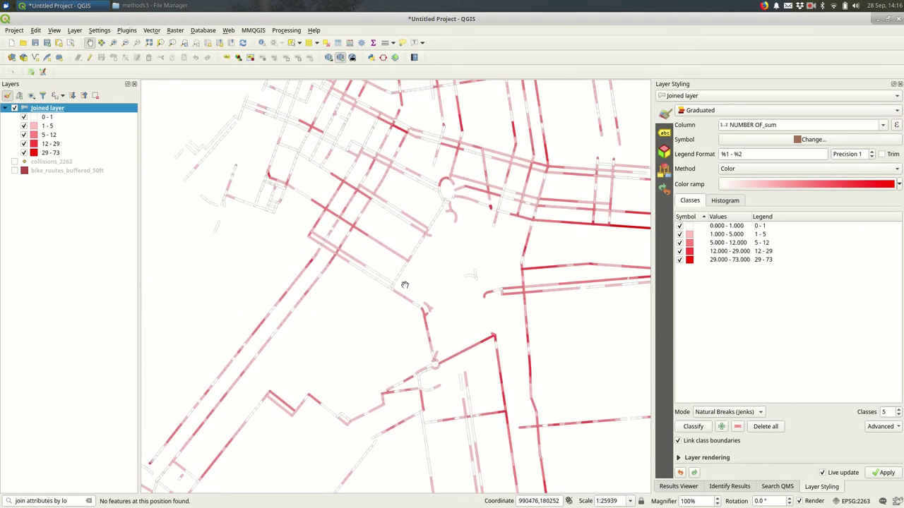
pyautogui.moveTo(405, 285); pyautogui.dragTo(516, 135)
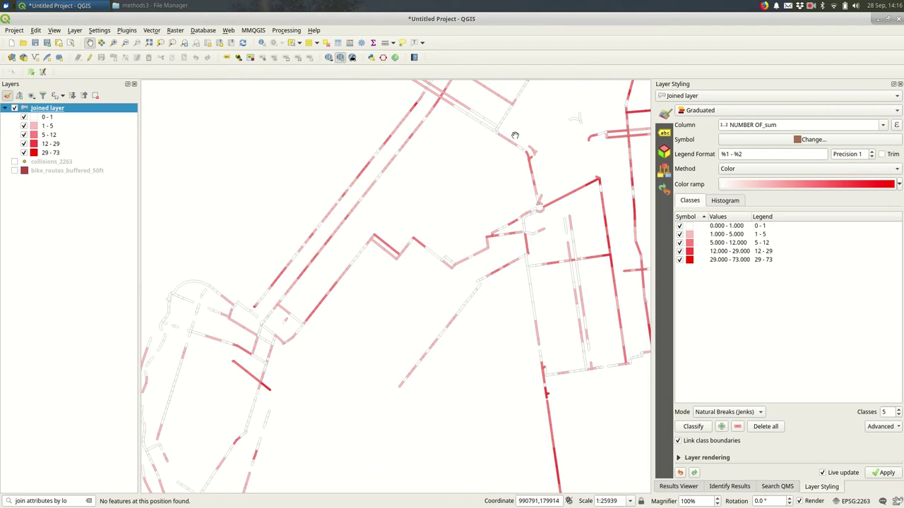
pyautogui.click(736, 227)
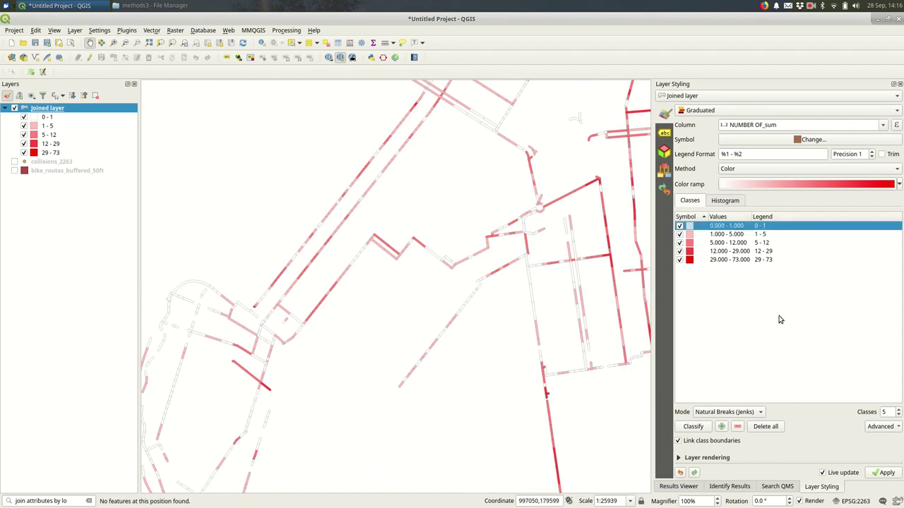
pyautogui.click(750, 279)
pyautogui.moveTo(290, 262); pyautogui.dragTo(425, 176)
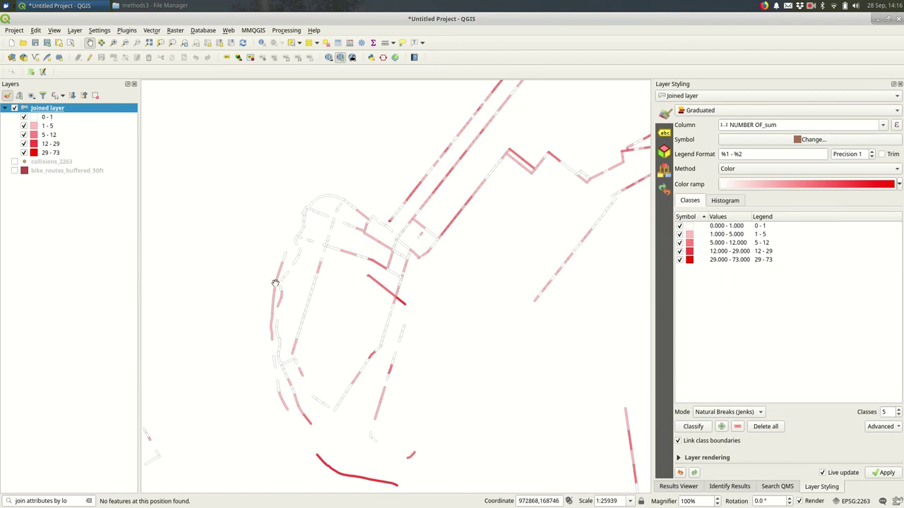
pyautogui.moveTo(486, 283); pyautogui.dragTo(444, 301)
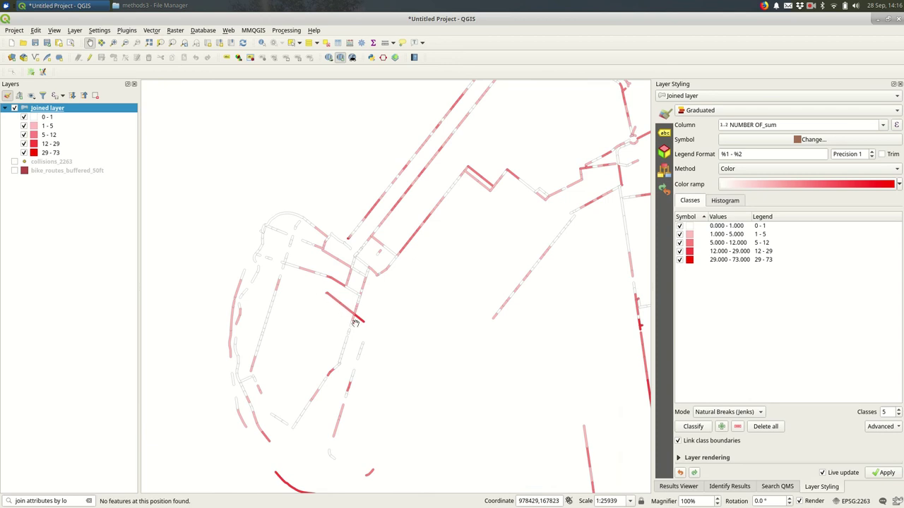
pyautogui.scroll(-1, 463, 304)
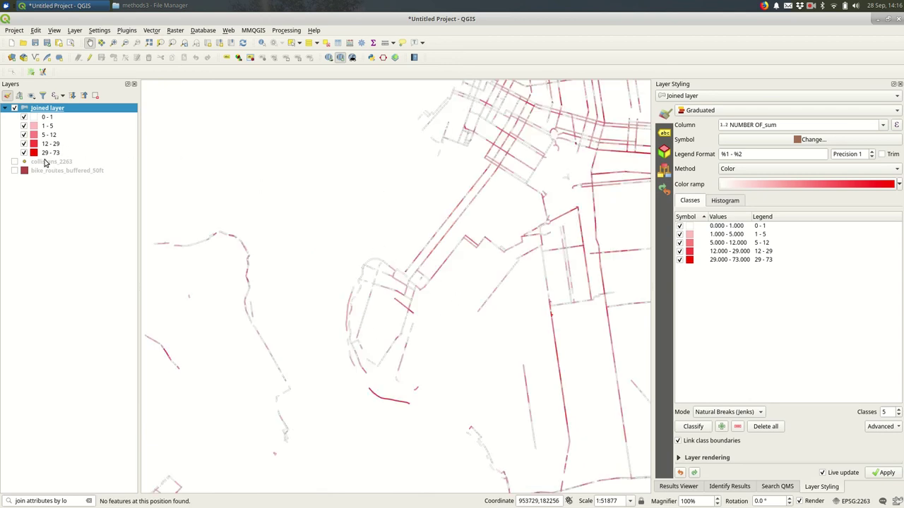
pyautogui.click(15, 171)
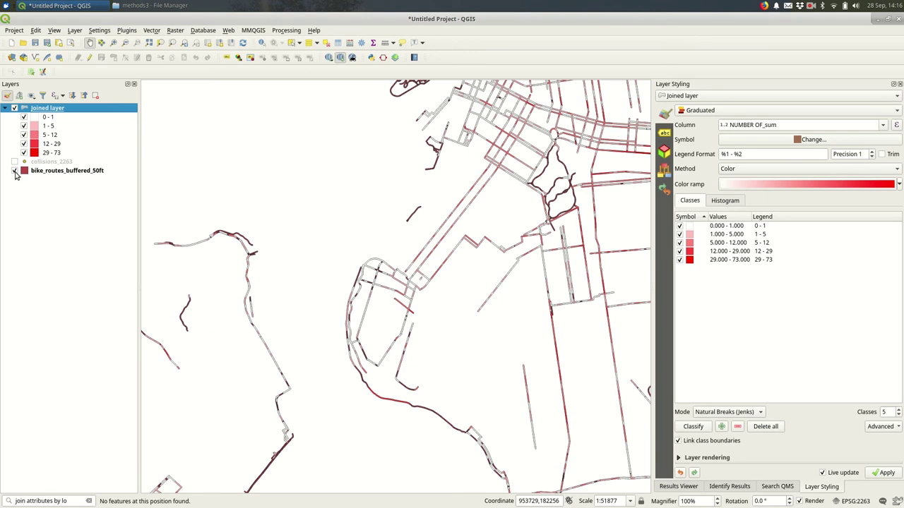
pyautogui.click(15, 171)
pyautogui.click(15, 170)
pyautogui.click(14, 172)
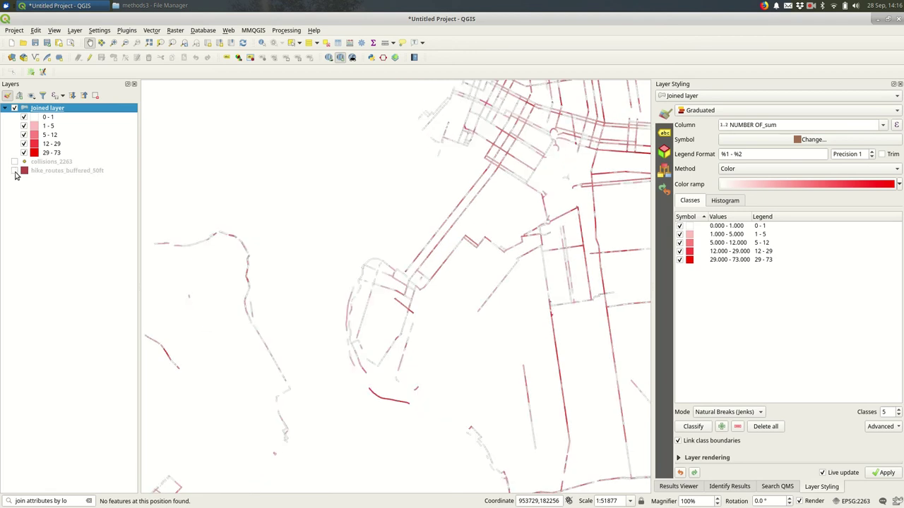
pyautogui.click(14, 171)
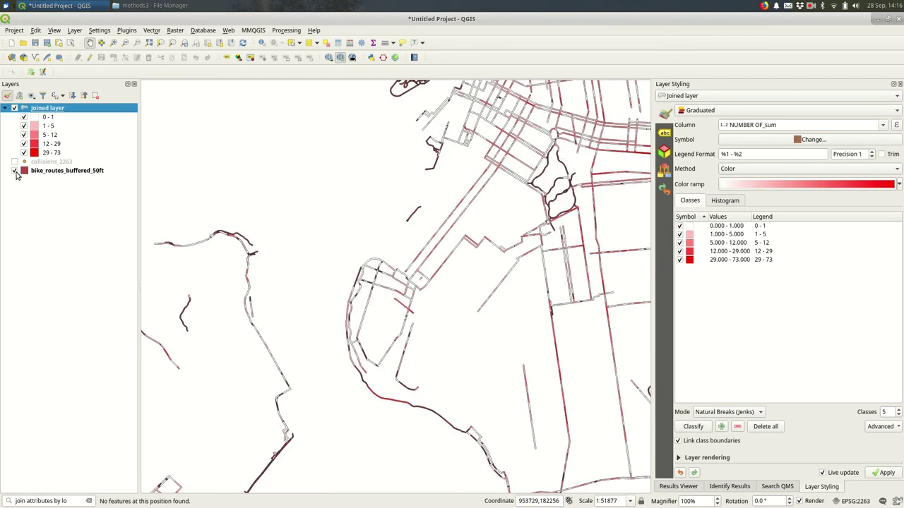
pyautogui.click(15, 172)
pyautogui.click(15, 171)
pyautogui.scroll(2, 558, 155)
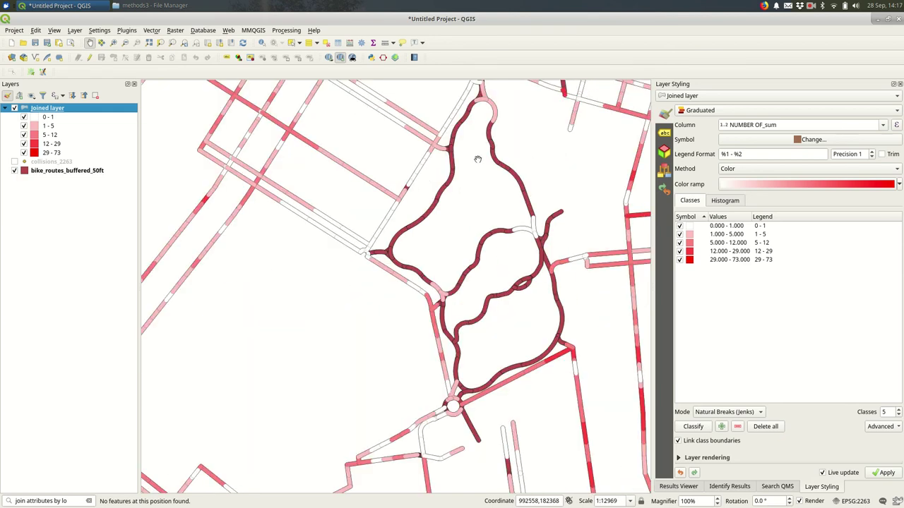
pyautogui.click(15, 172)
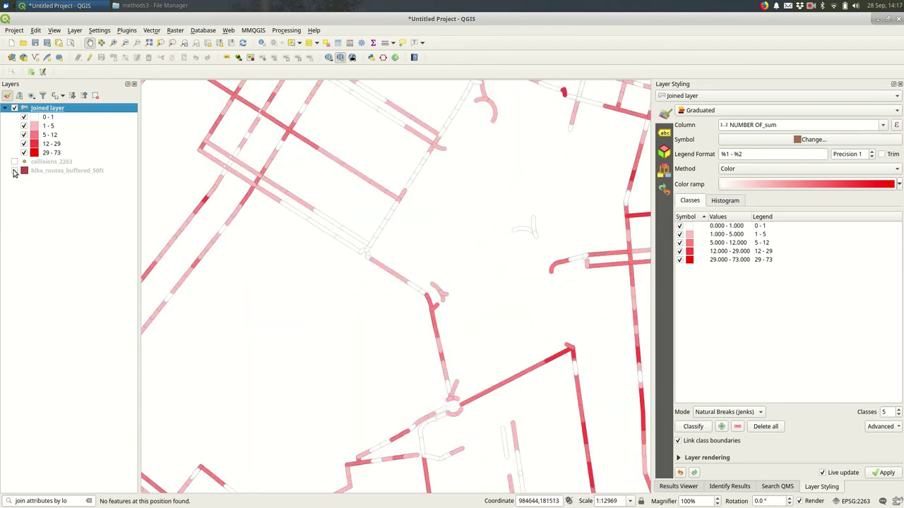
pyautogui.click(14, 171)
pyautogui.click(15, 172)
pyautogui.click(14, 172)
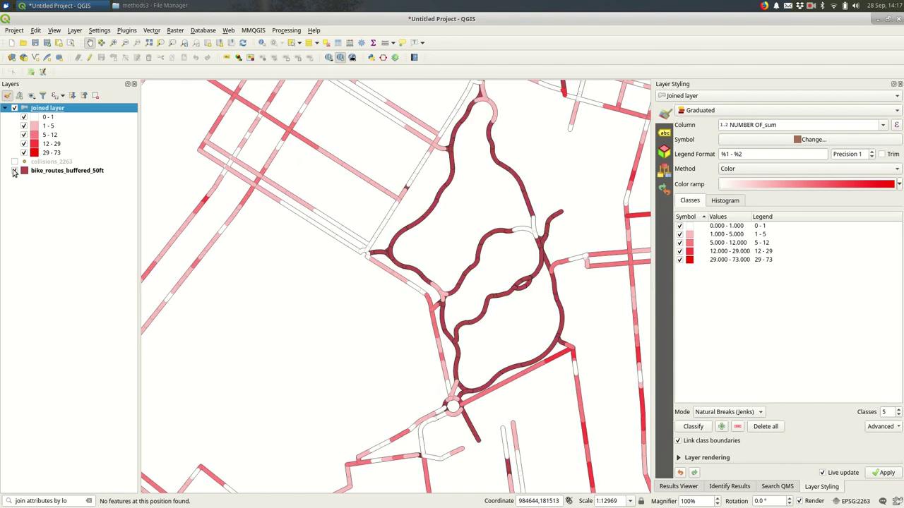
pyautogui.click(14, 172)
pyautogui.click(15, 171)
pyautogui.click(15, 171)
pyautogui.click(15, 171)
pyautogui.click(15, 171)
pyautogui.click(15, 171)
pyautogui.click(15, 171)
pyautogui.click(15, 171)
pyautogui.click(14, 171)
pyautogui.click(15, 172)
pyautogui.click(15, 172)
pyautogui.moveTo(534, 199); pyautogui.dragTo(302, 267)
pyautogui.scroll(-2, 302, 266)
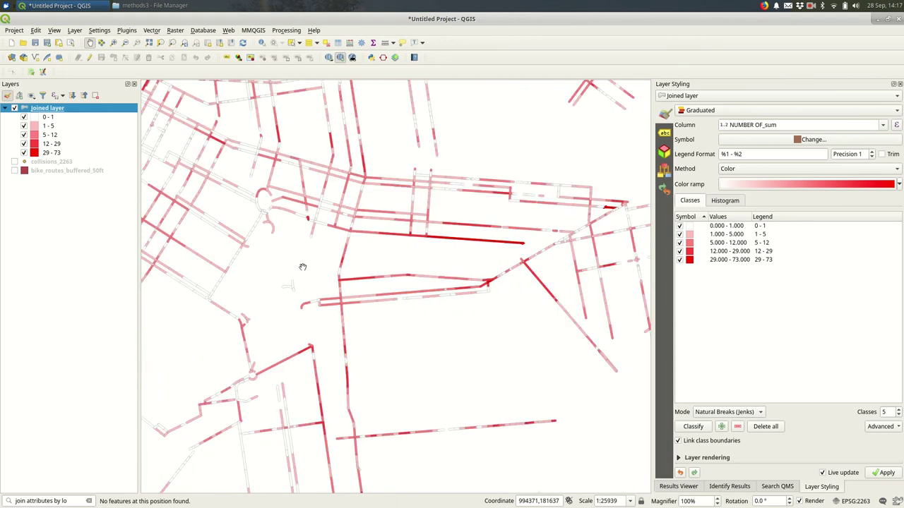
pyautogui.press('Up')
pyautogui.press('Up')
pyautogui.press('Up')
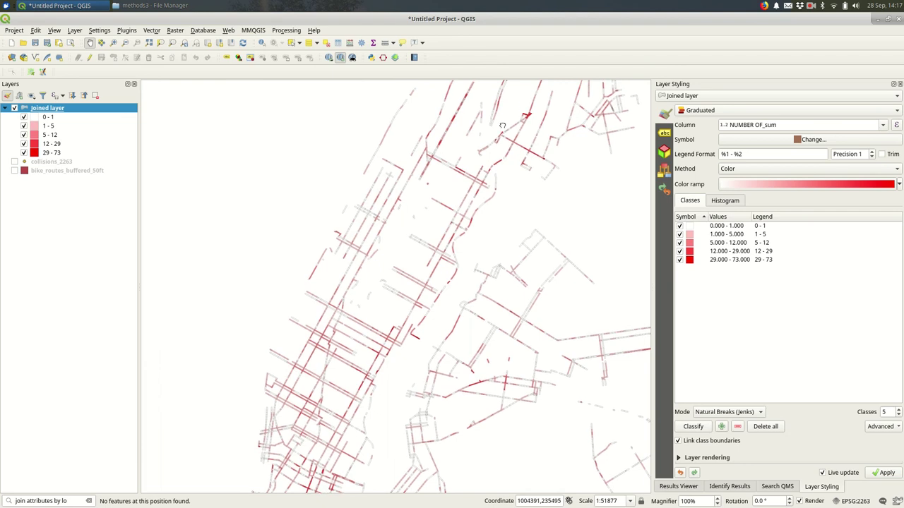
pyautogui.moveTo(503, 123); pyautogui.dragTo(415, 244)
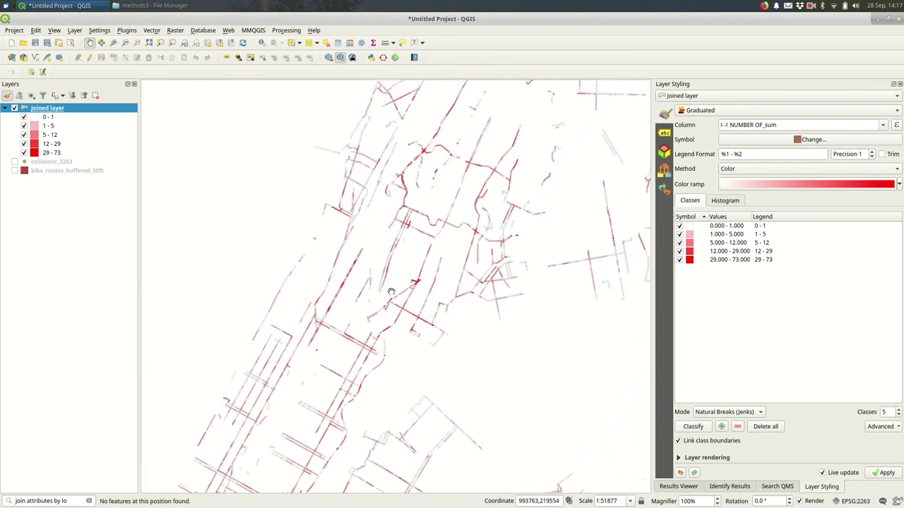
pyautogui.scroll(2, 426, 146)
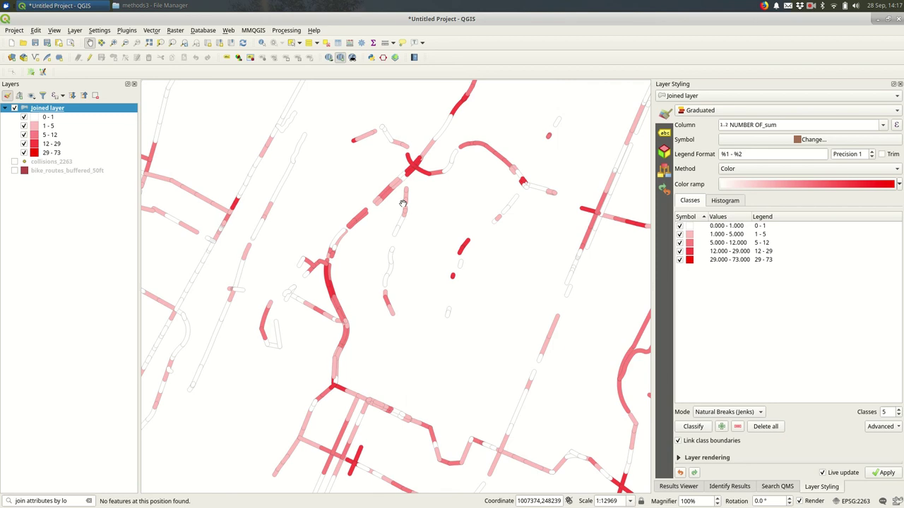
pyautogui.scroll(-2, 403, 203)
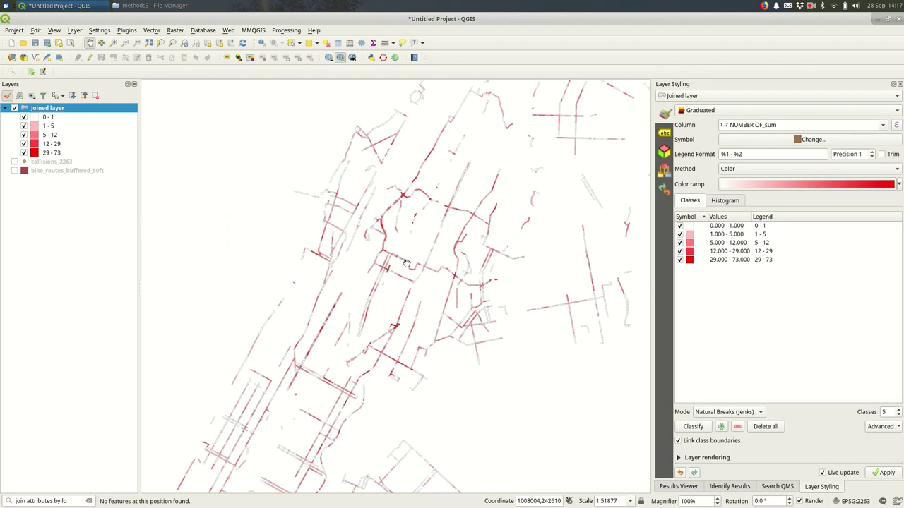
pyautogui.click(76, 500)
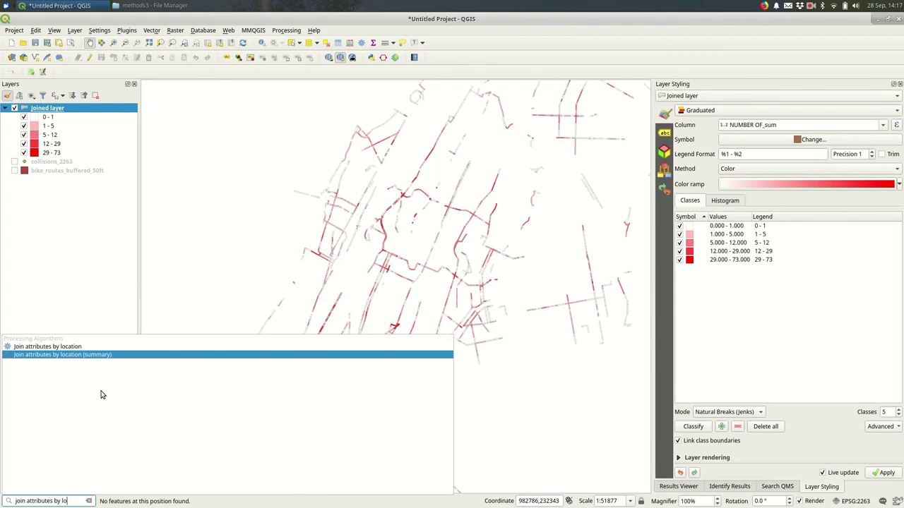
pyautogui.click(123, 357)
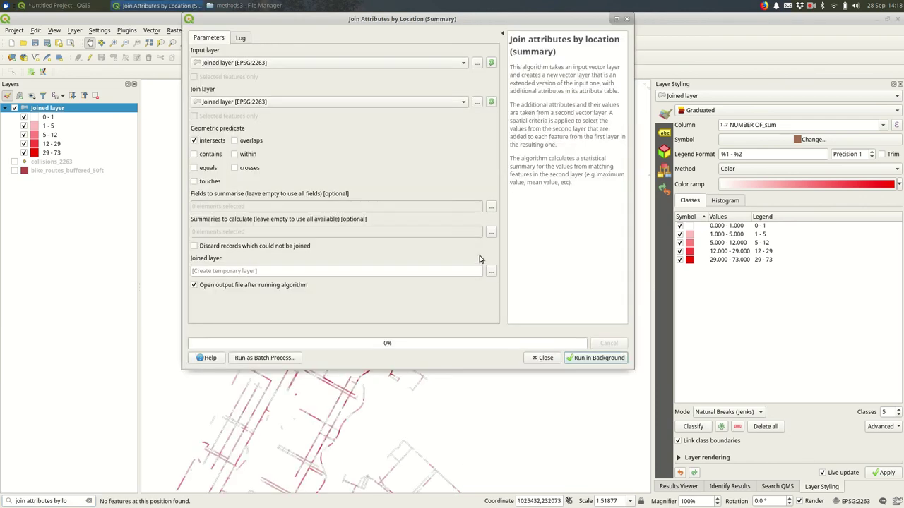
pyautogui.click(554, 360)
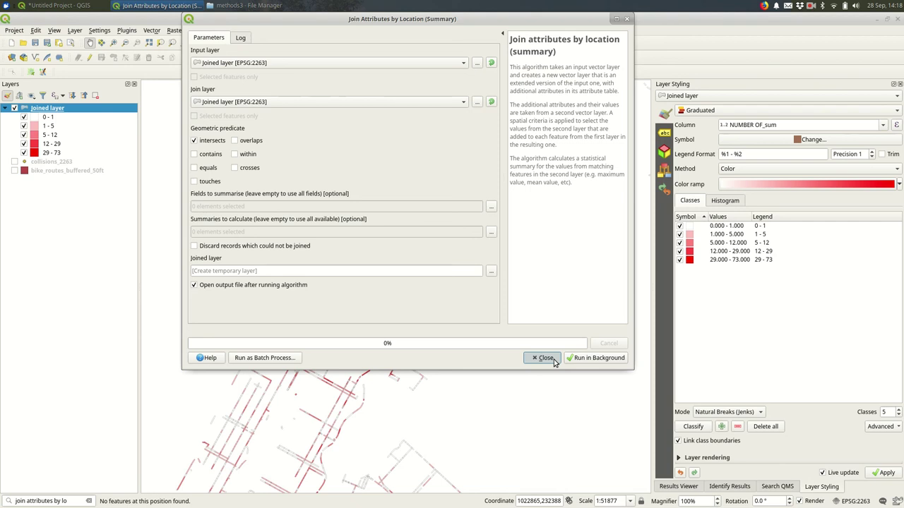